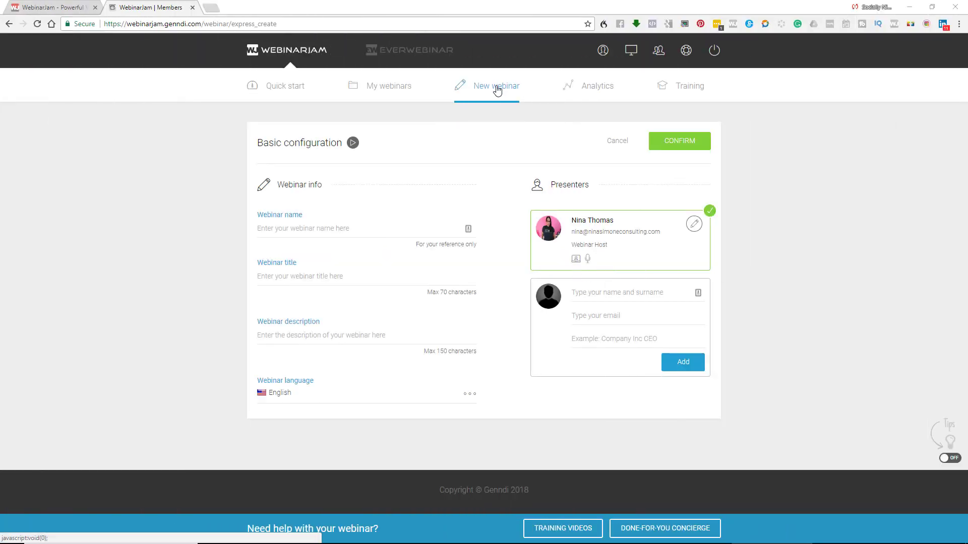
- Start a new express webinar named 'Simple Software Selection for Small Businesses'
click(625, 146)
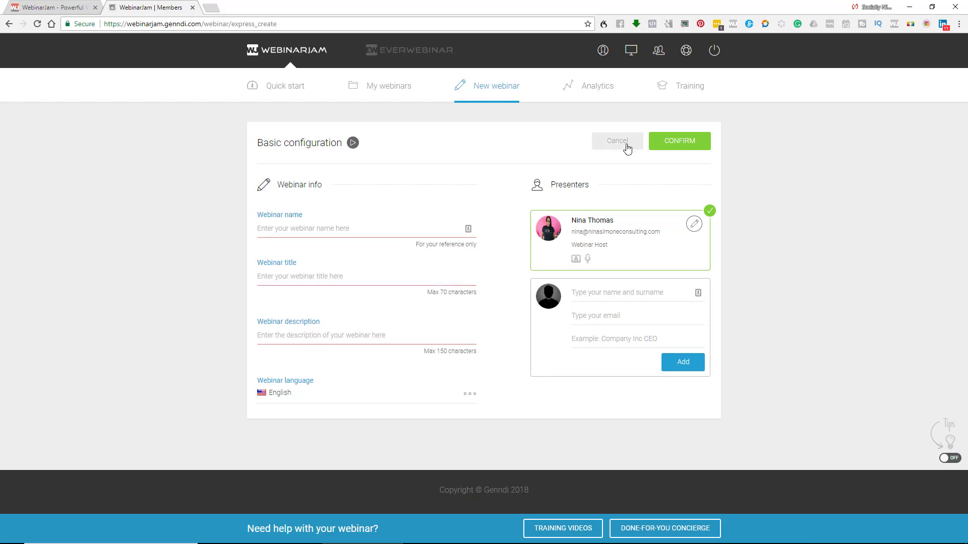
click(10, 25)
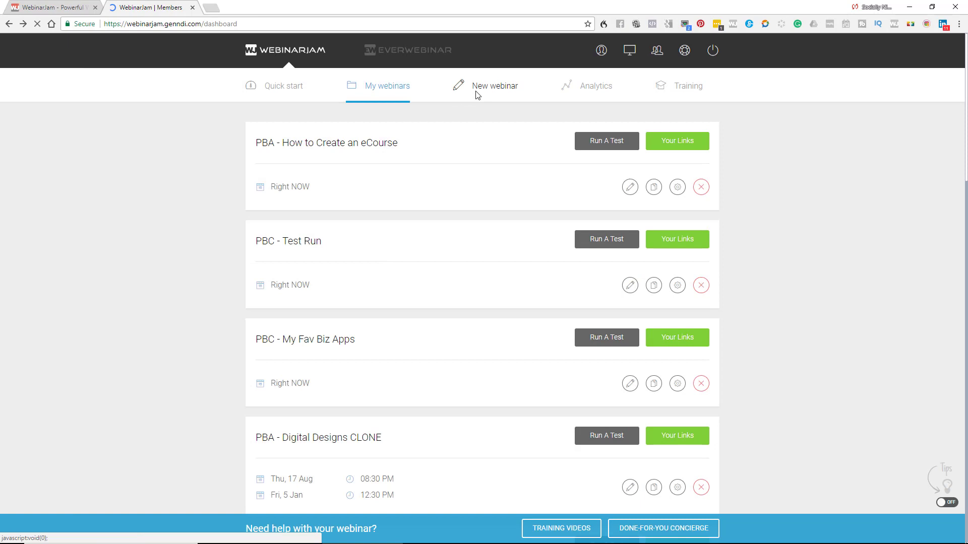
click(477, 93)
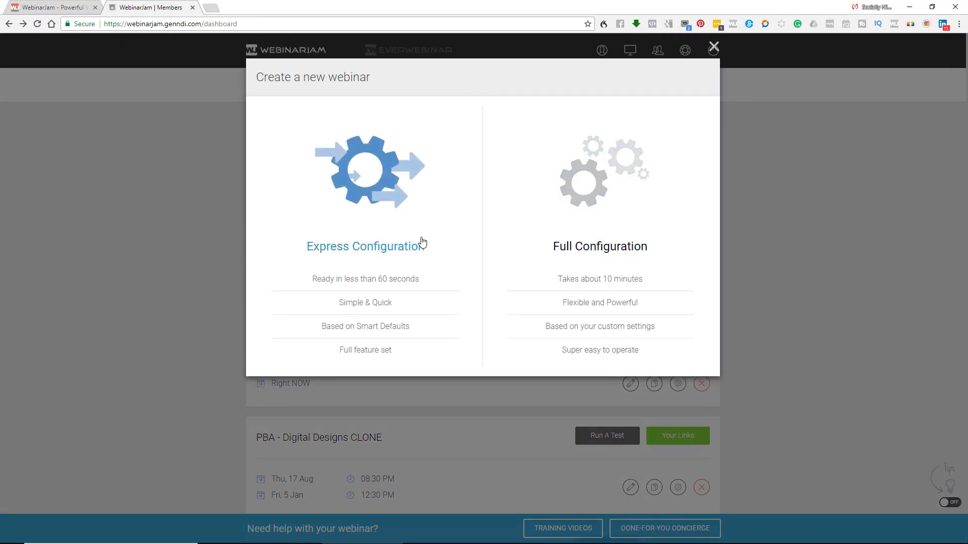
click(382, 222)
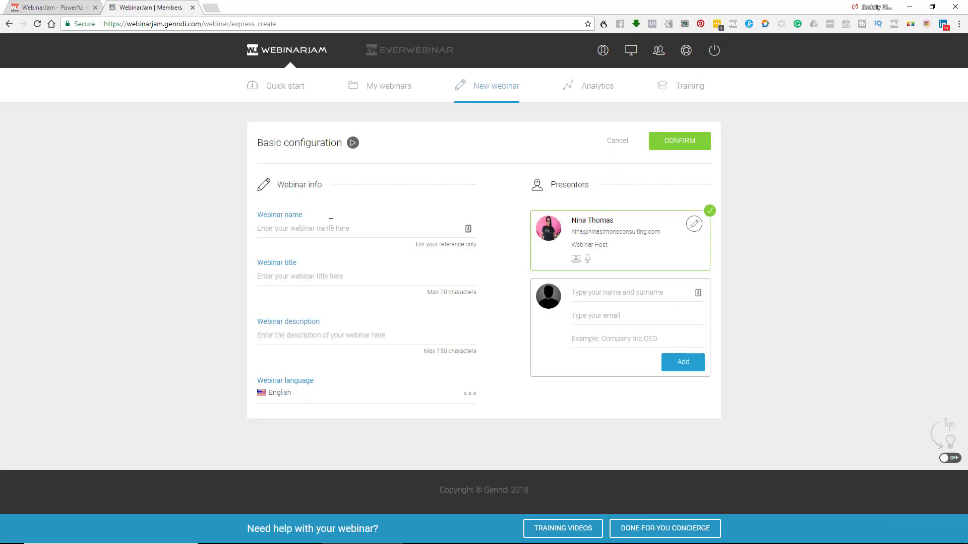
click(328, 228)
text(Simpl)
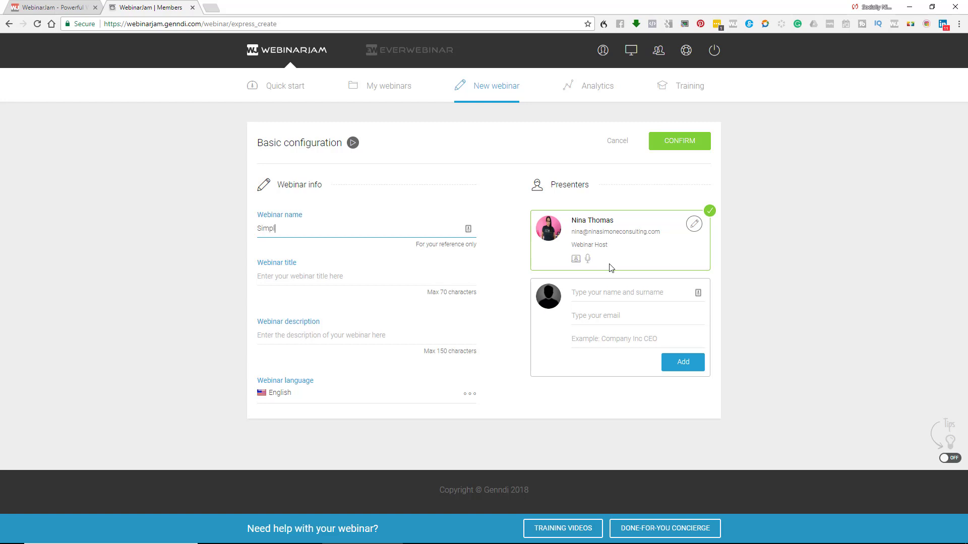
text(e Software Selection for Small Businesses)
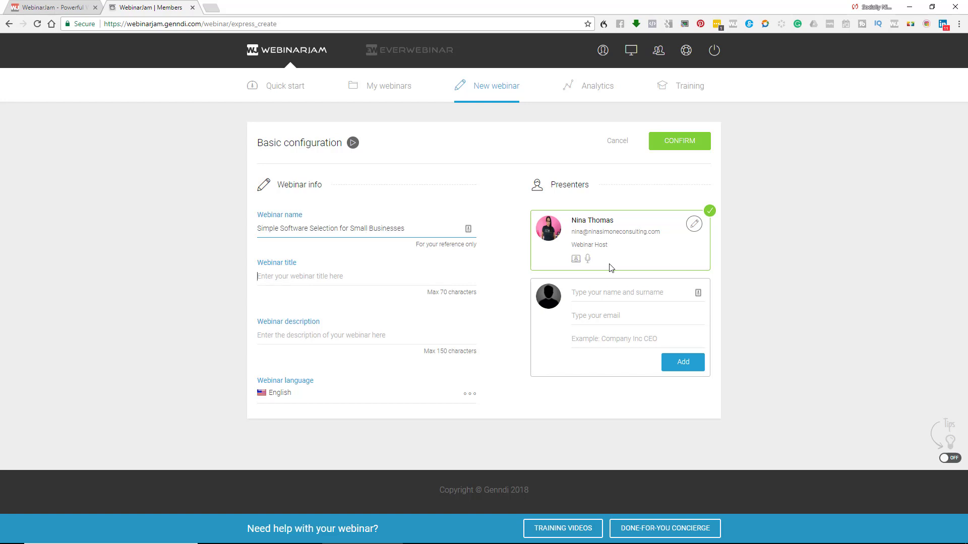
- Copy the webinar name into the Webinar title field
drag(466, 229, 233, 238)
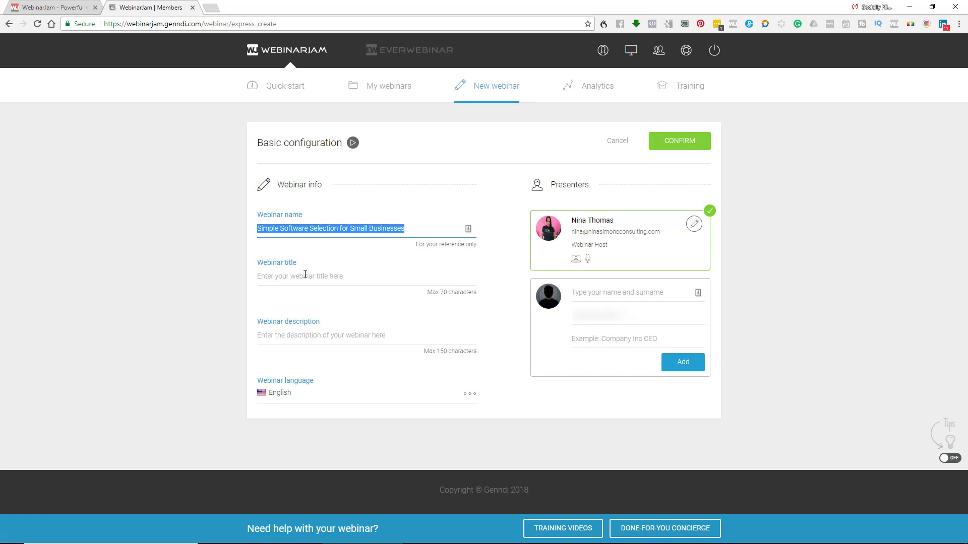
click(628, 323)
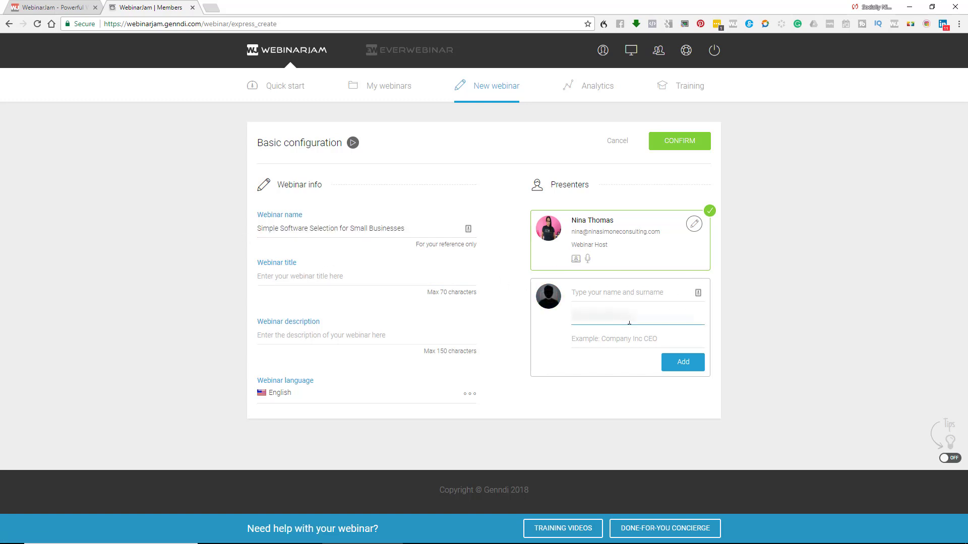
drag(409, 228, 234, 234)
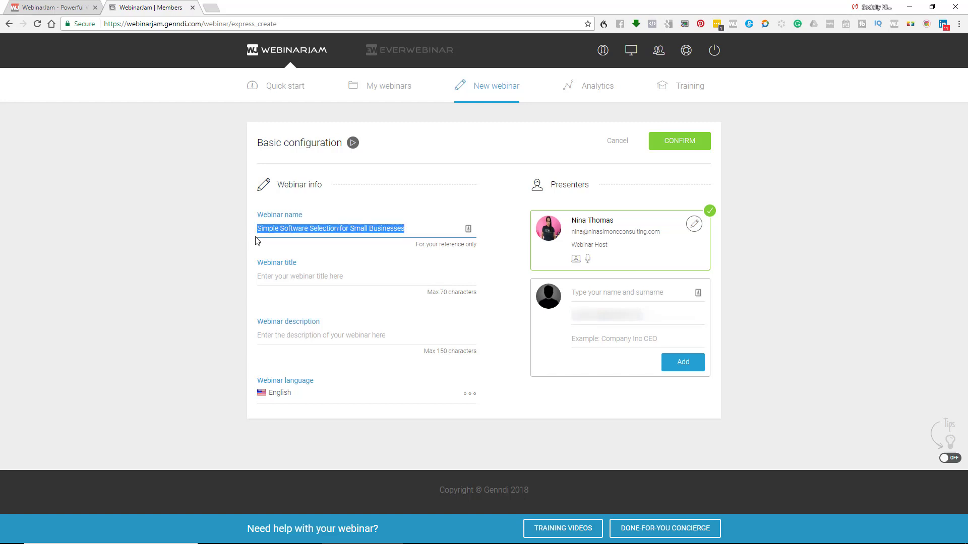
key(ctrl+c)
click(267, 276)
key(ctrl+v)
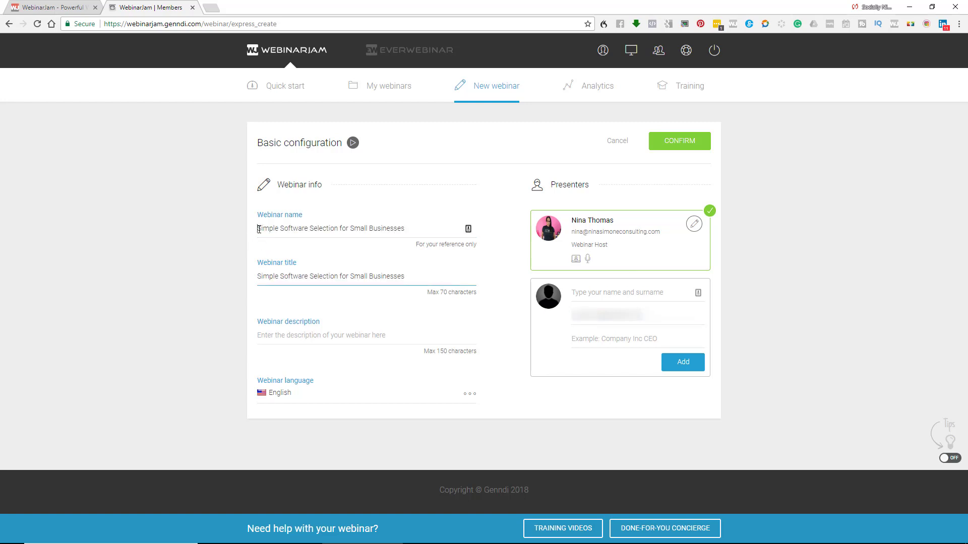
- Prefix the name with 'Guest Webinar -' and copy the title into the description
click(259, 229)
text(Guest Webinar)
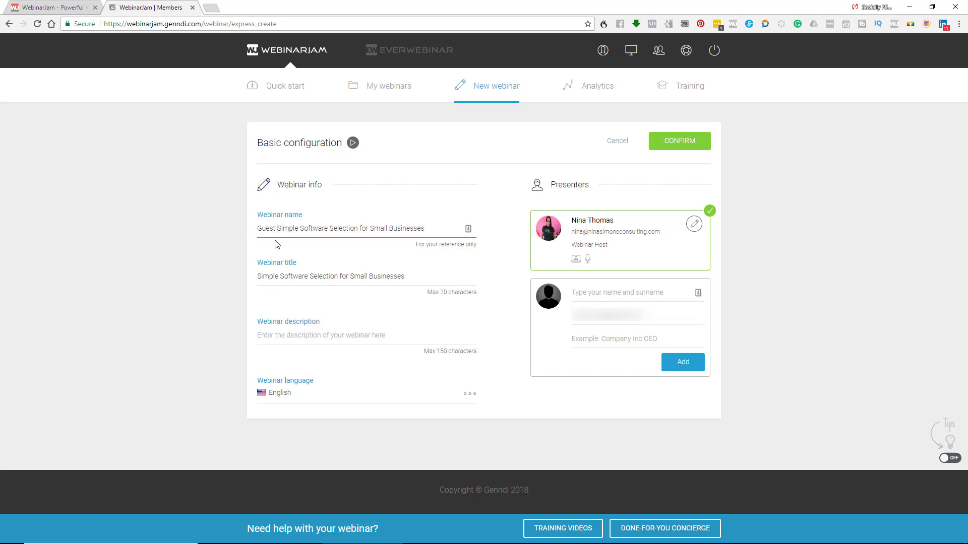
text( -)
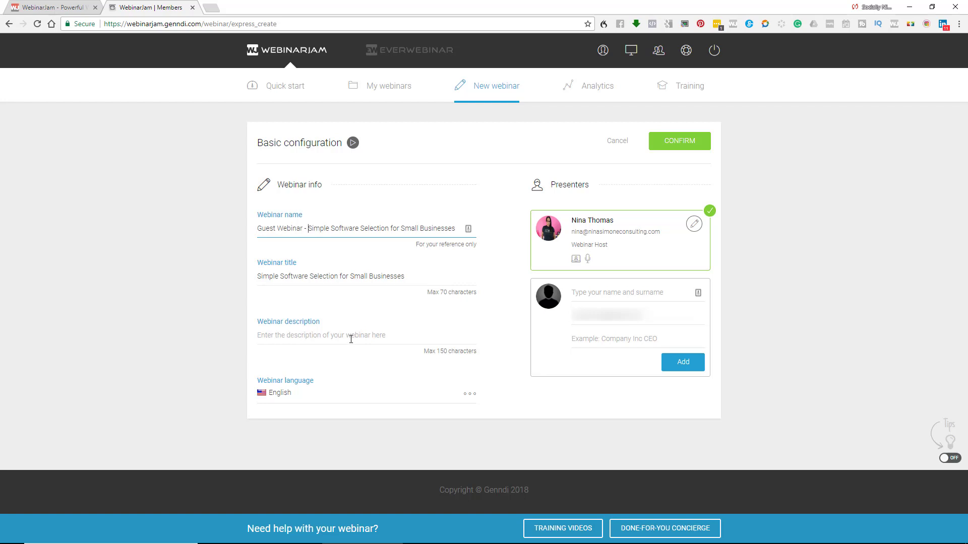
drag(410, 277, 259, 276)
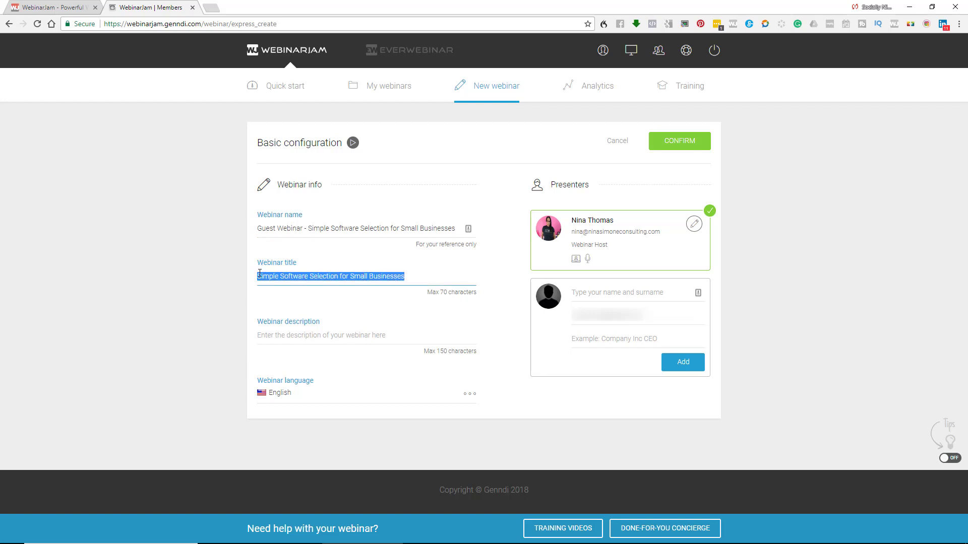
key(ctrl+c)
click(271, 333)
key(ctrl+v)
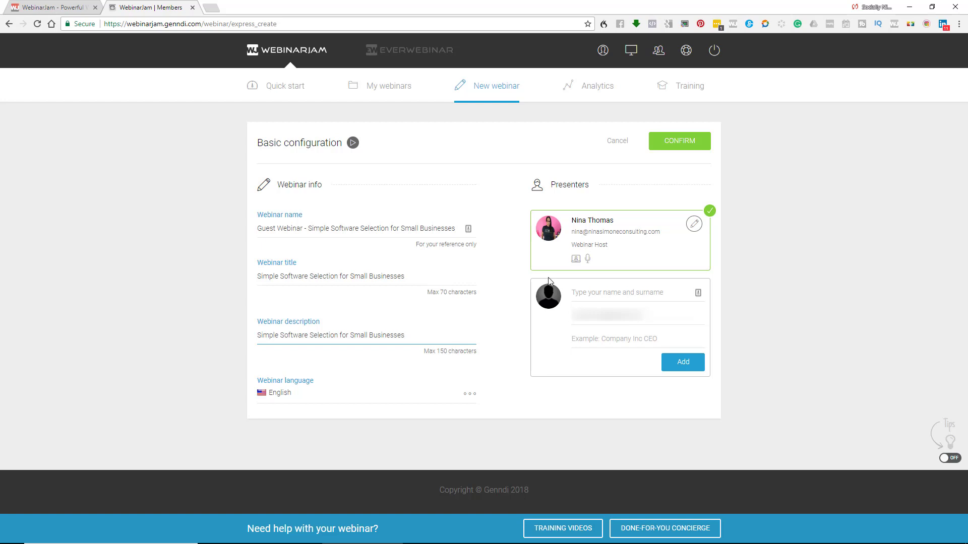
- Give the new presenter the guest's headshot photo and full name
click(804, 272)
click(548, 303)
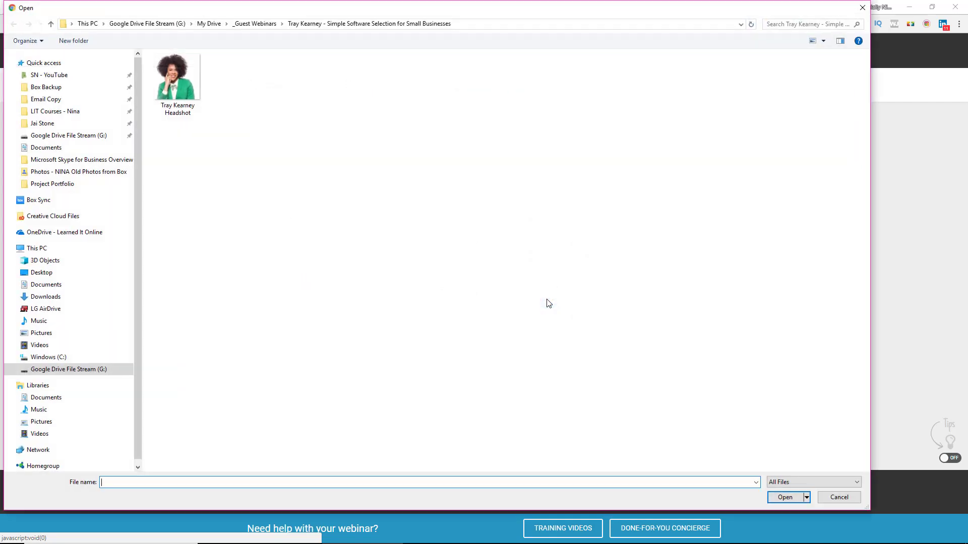
click(171, 84)
double_click(171, 84)
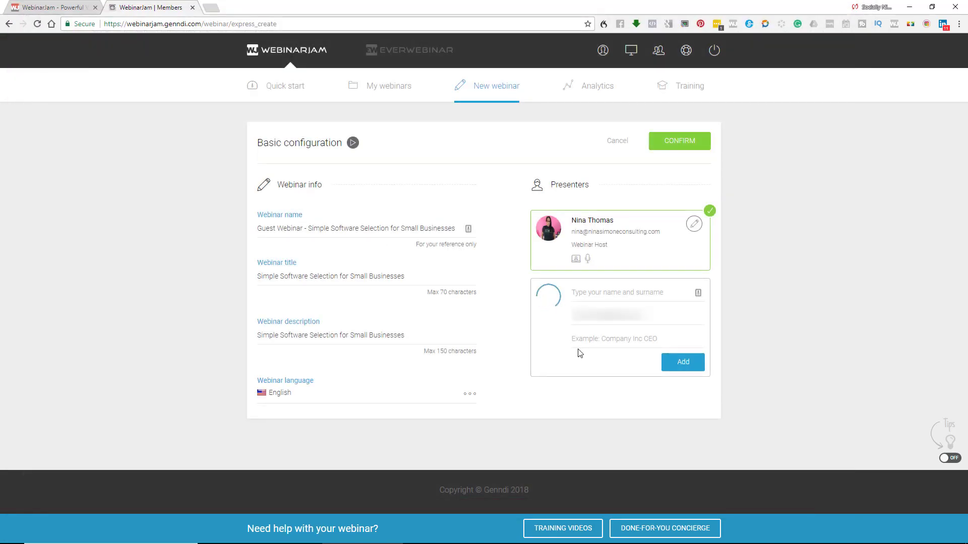
click(585, 293)
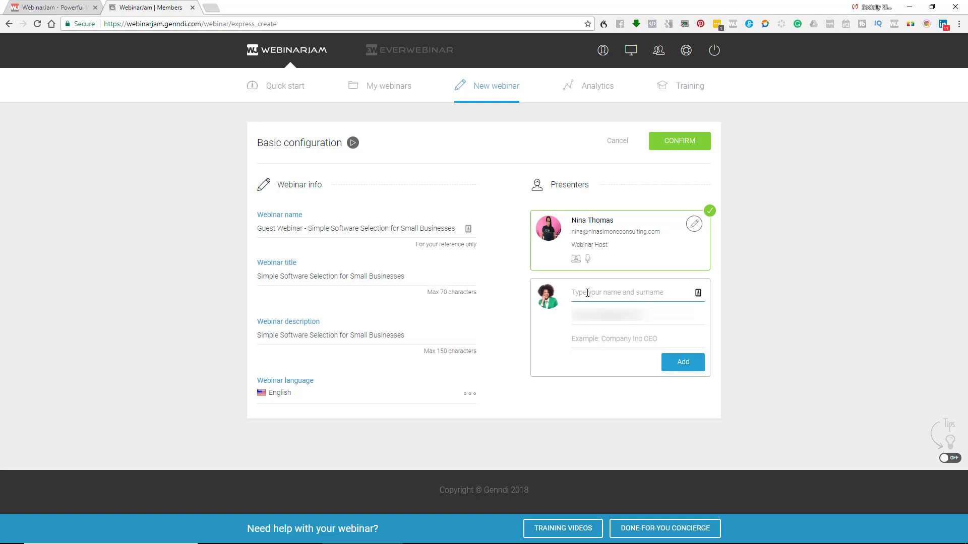
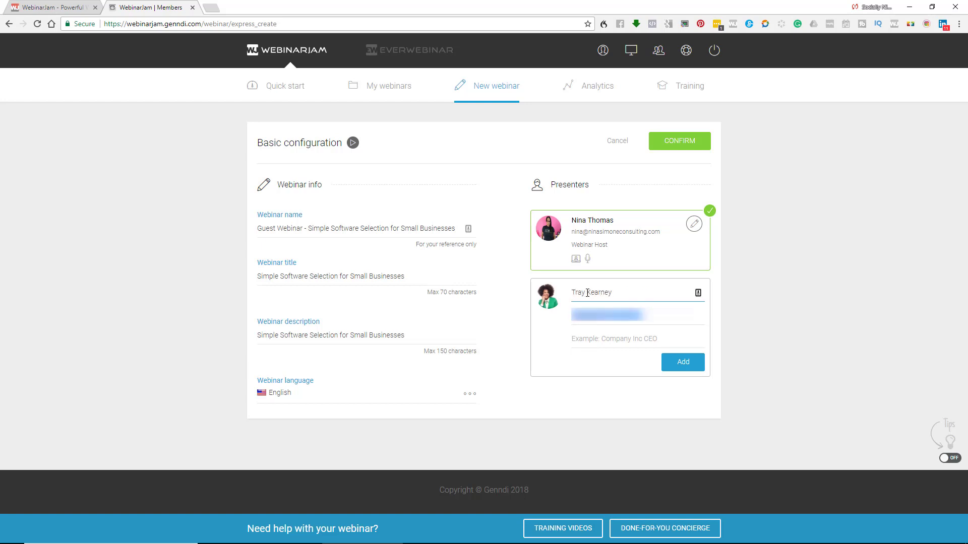
key(Tab)
- Set the presenter title to 'Creator and host of the Woman to Woman Show'
click(593, 346)
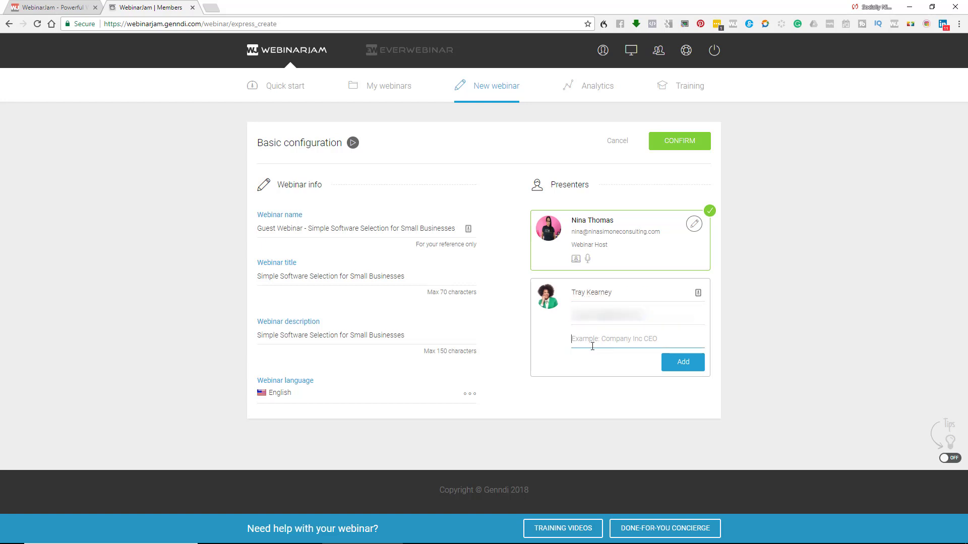
text(Host of the Woman 2 Woanman)
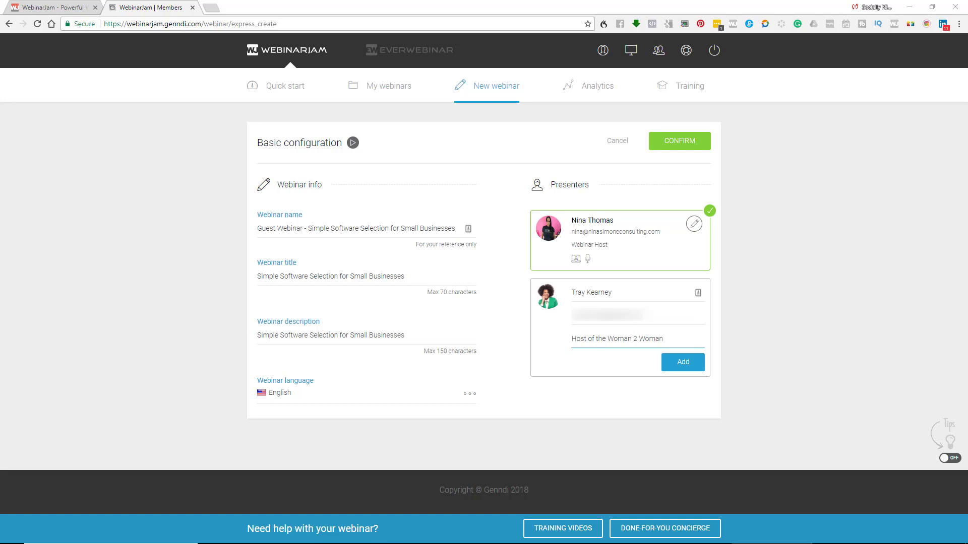
drag(668, 338, 525, 341)
key(ctrl+v)
click(573, 345)
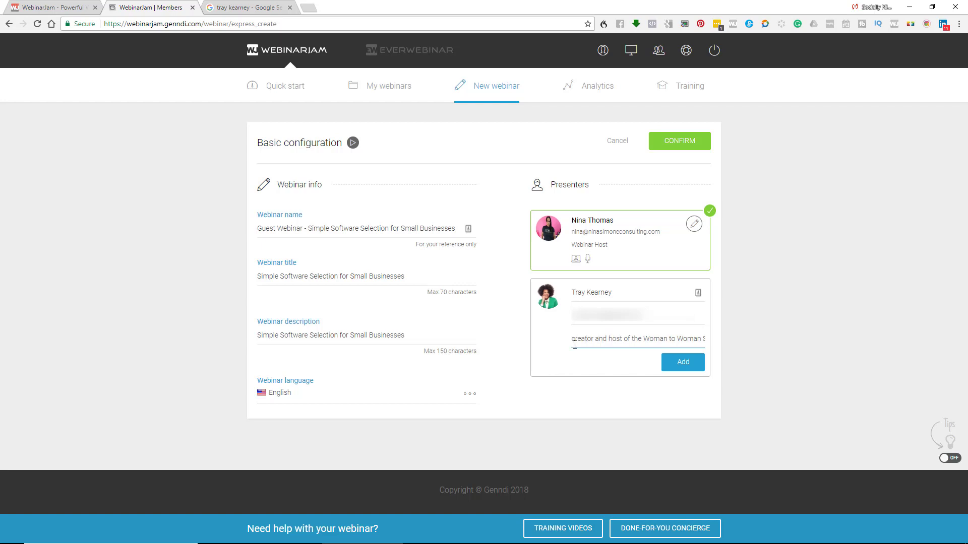
key(Delete)
text(C)
drag(658, 341, 758, 317)
click(664, 353)
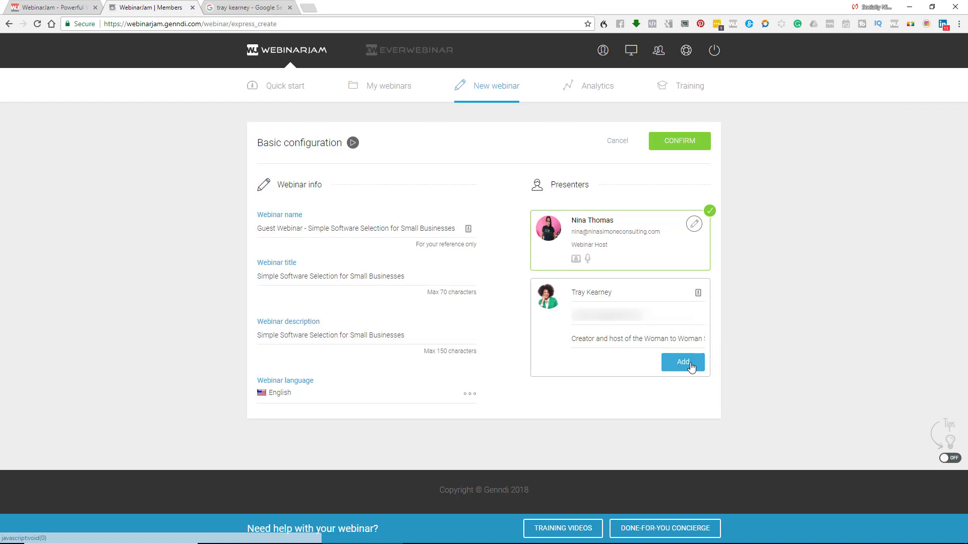
- Save the guest as a presenter, reopen it for review, and confirm the basic configuration
click(684, 362)
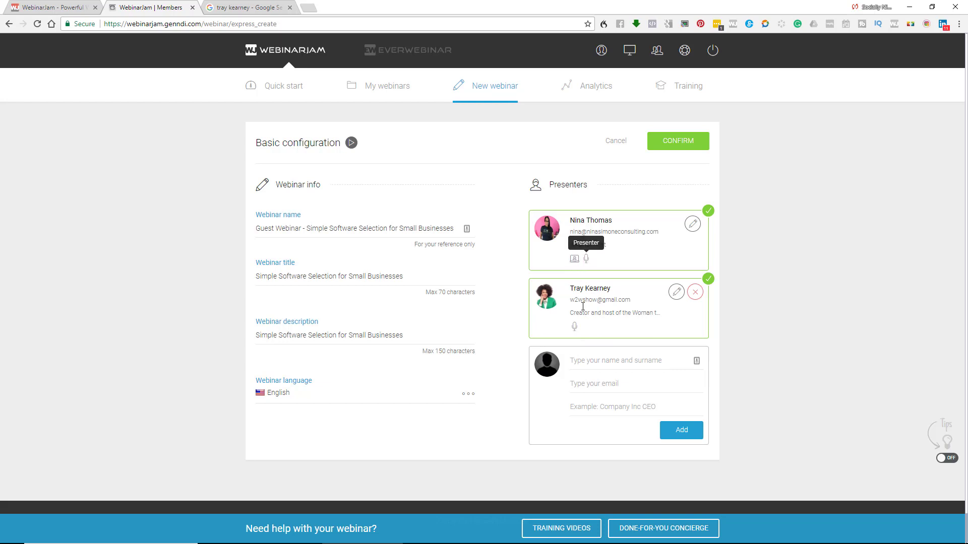
click(676, 294)
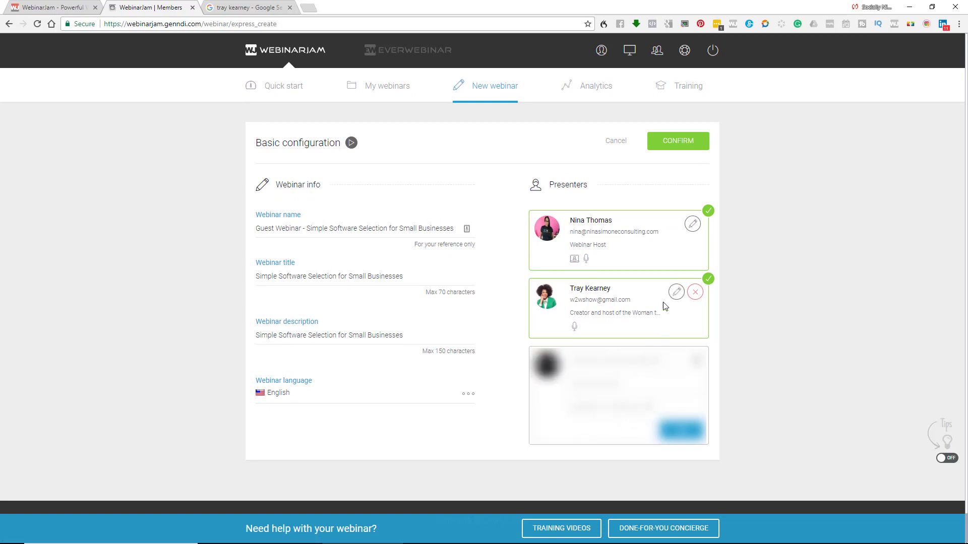
click(694, 148)
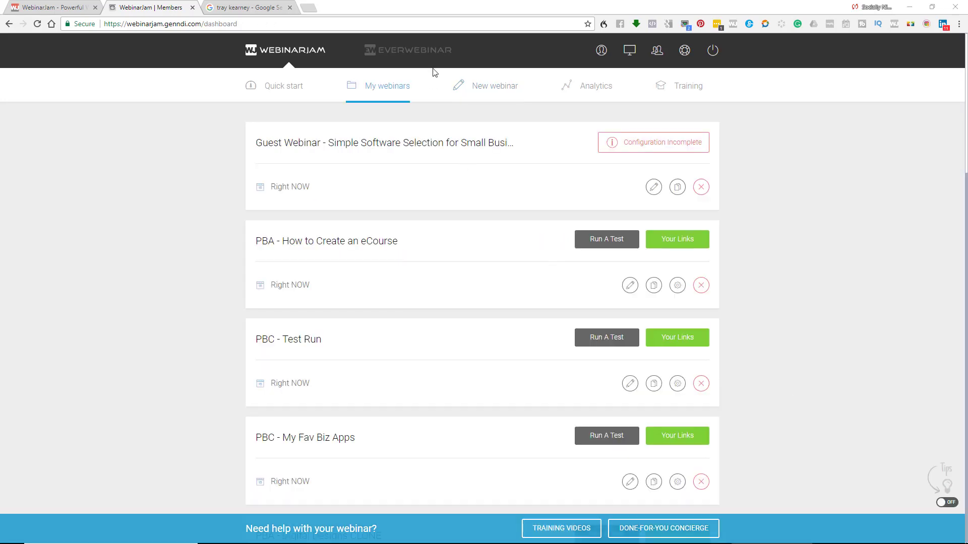
- Try a Full Configuration webinar's presenter editor with the moderator role, then discard the changes
click(510, 86)
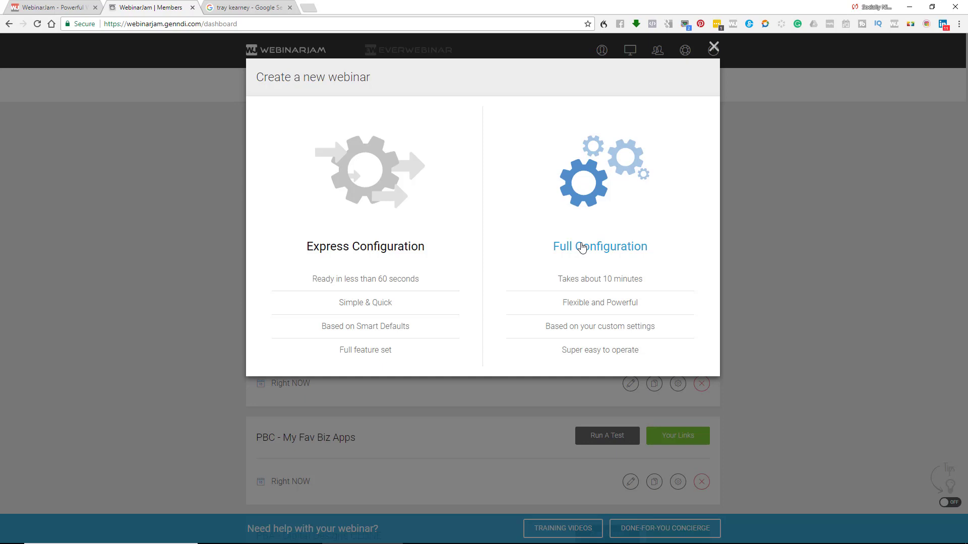
click(582, 247)
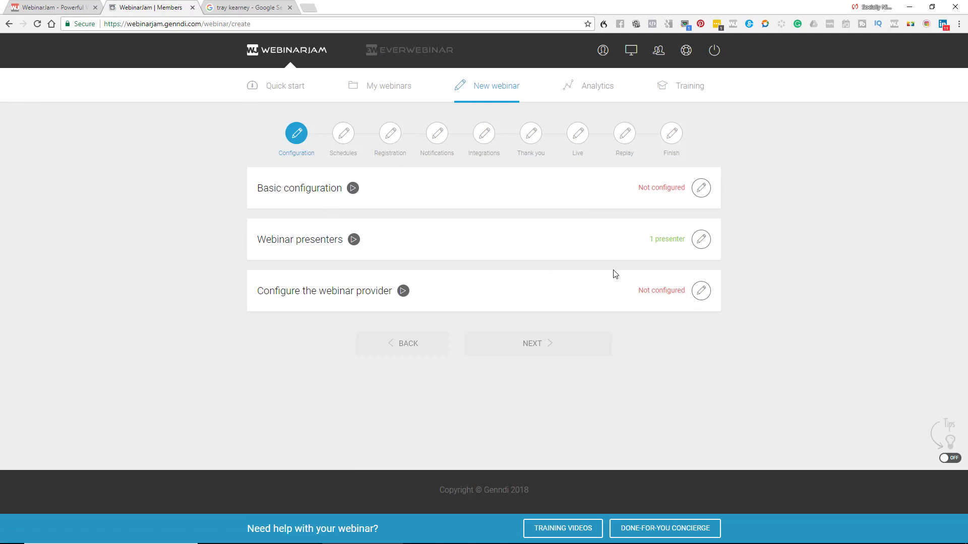
click(708, 240)
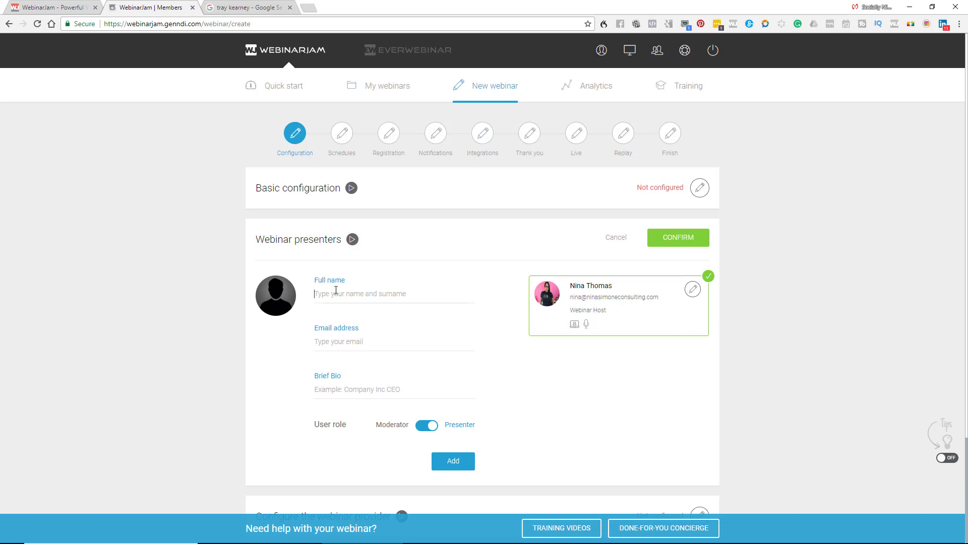
click(356, 296)
click(339, 352)
key(Tab)
click(426, 427)
click(616, 240)
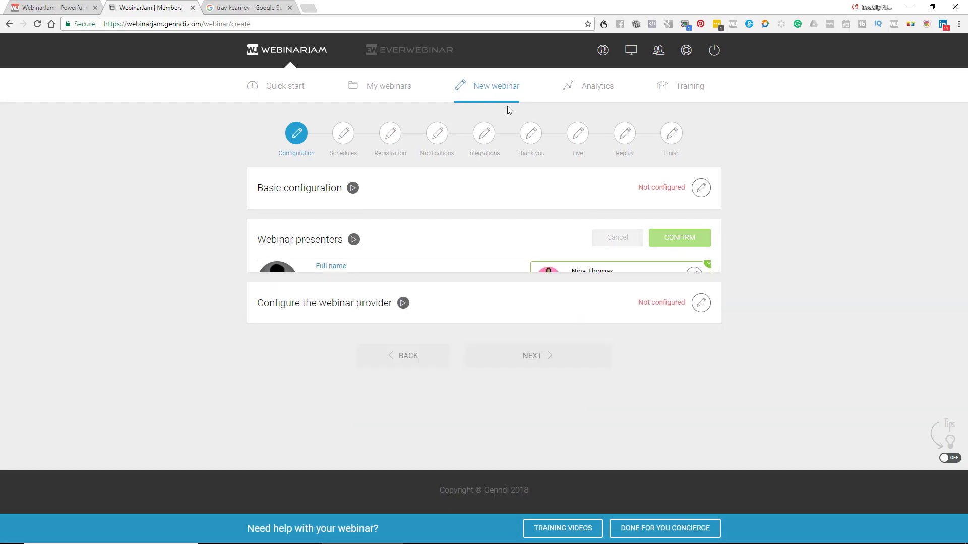
click(488, 91)
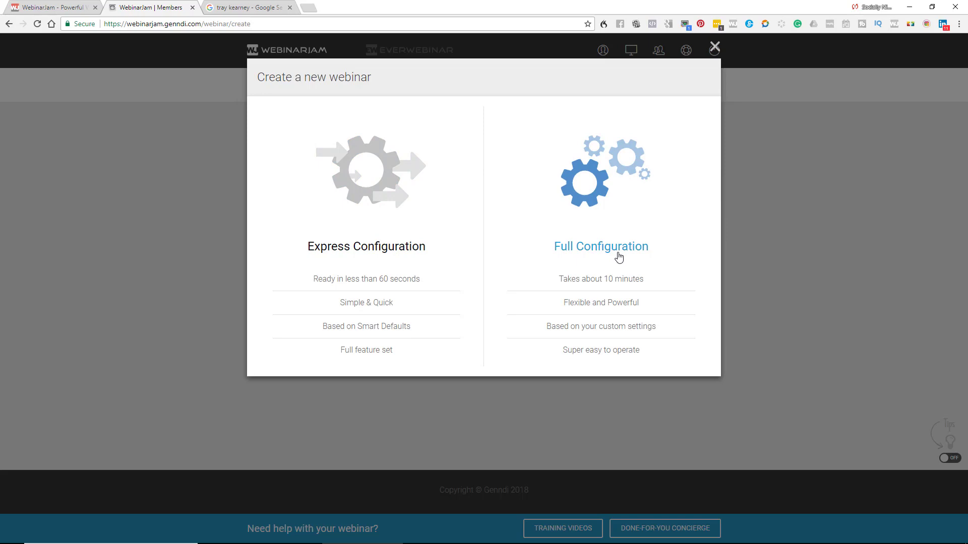
- Close the new-webinar chooser and edit the Guest Webinar with Express Configuration
click(715, 47)
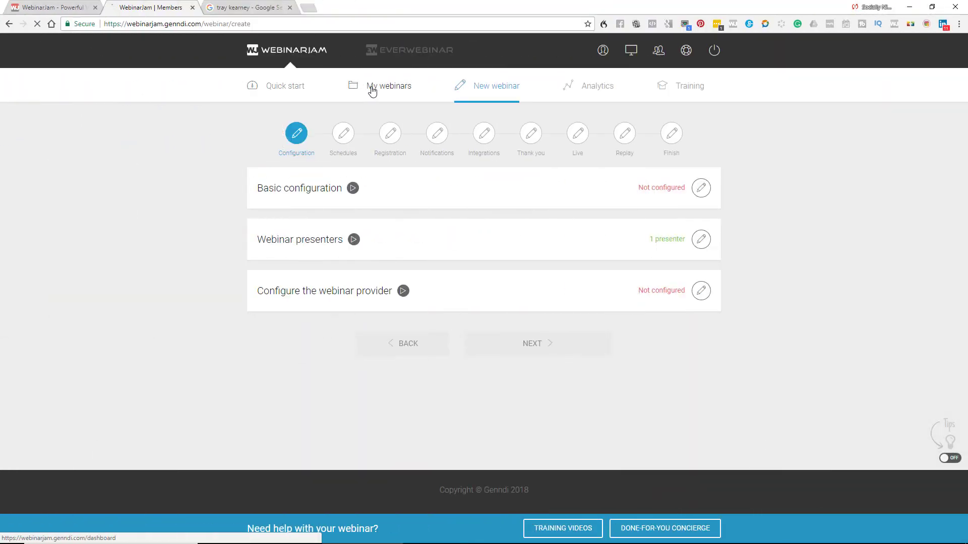
click(371, 86)
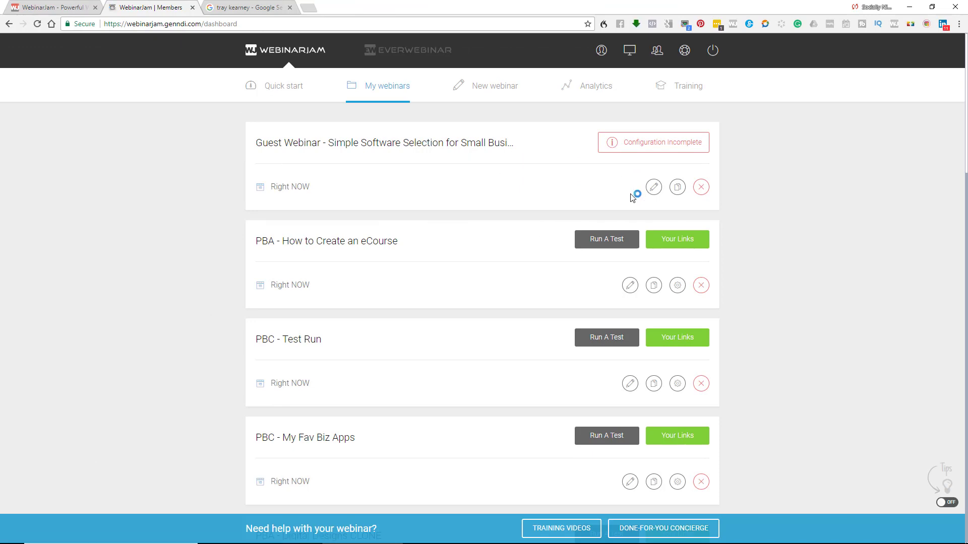
click(654, 187)
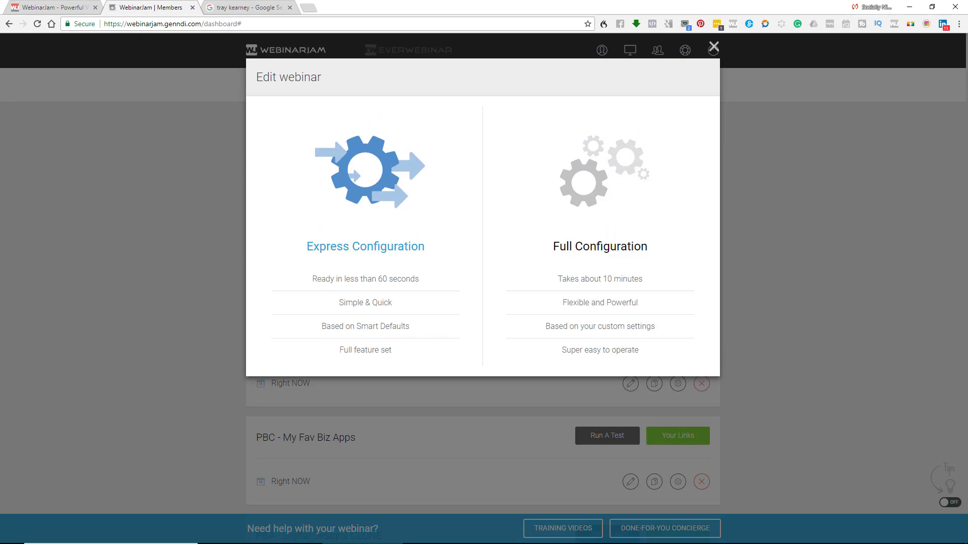
click(366, 246)
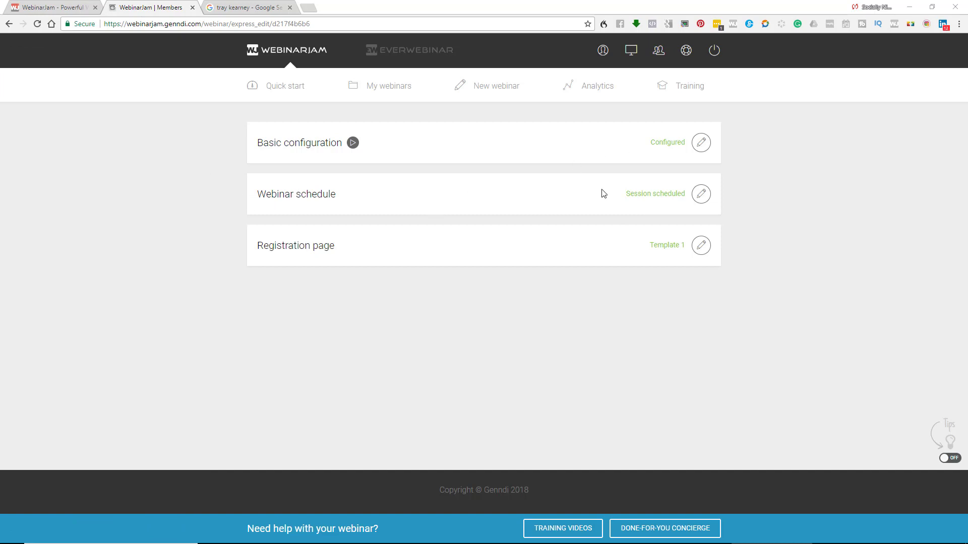
- Open the registration page template gallery and browse the available designs
click(702, 247)
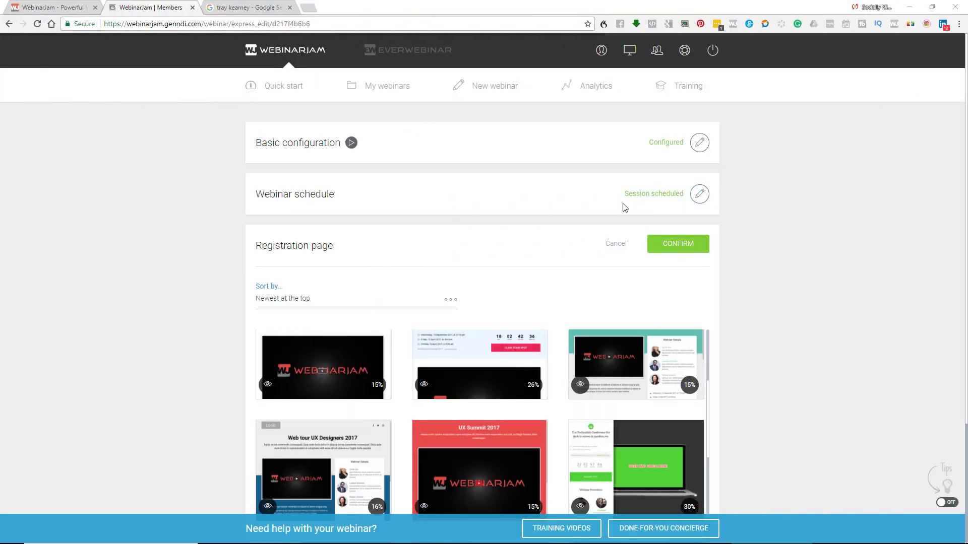
scroll(558, 236, down, 6)
scroll(557, 236, down, 5)
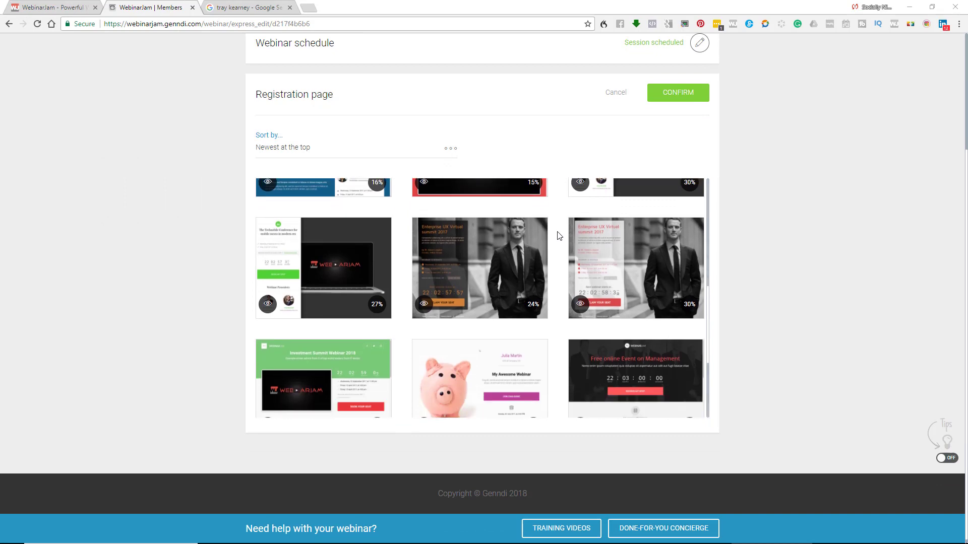
scroll(558, 235, down, 8)
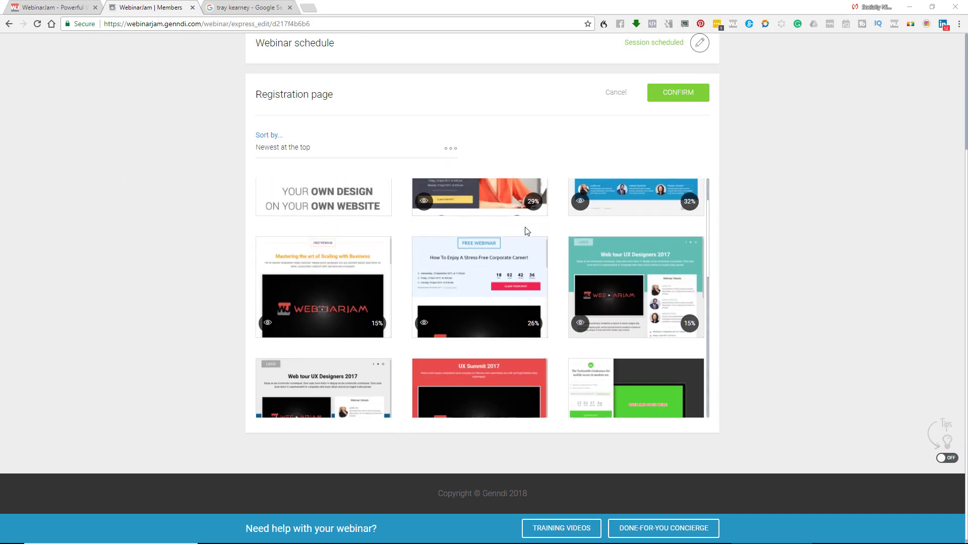
scroll(527, 232, up, 1)
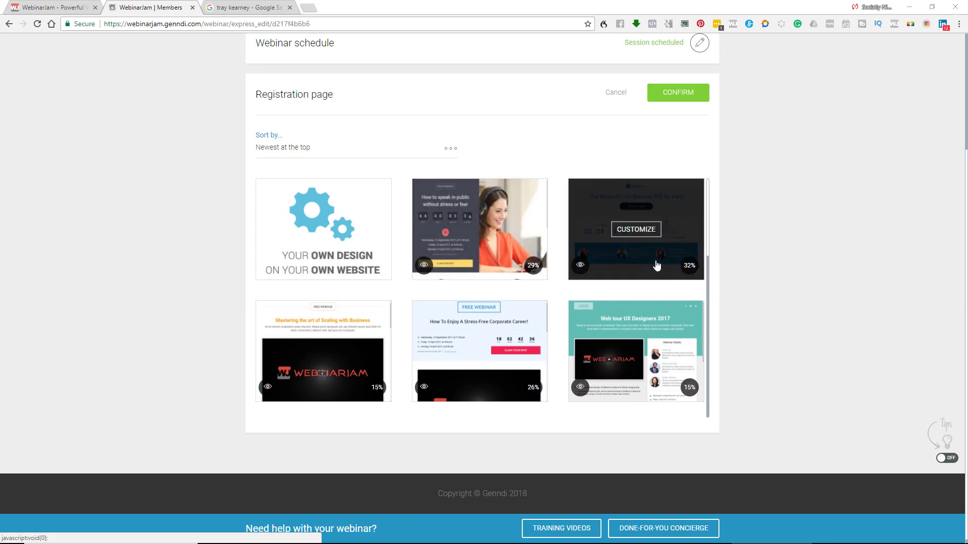
scroll(538, 248, down, 10)
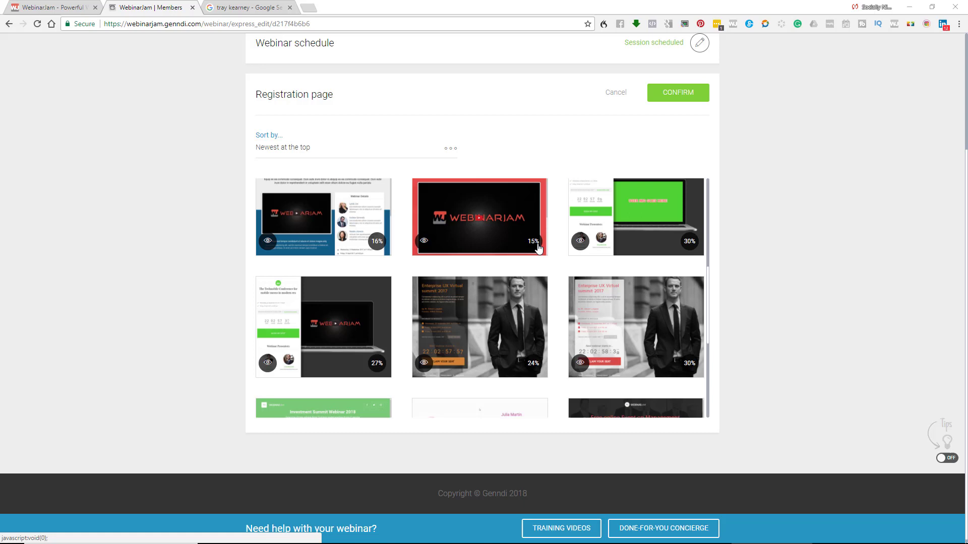
scroll(539, 248, down, 2)
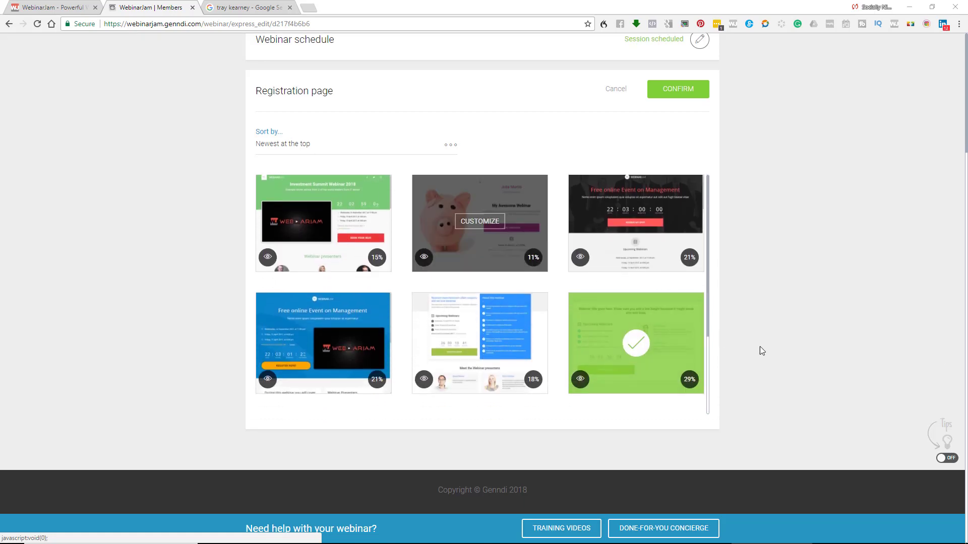
scroll(704, 333, up, 1)
scroll(703, 332, up, 15)
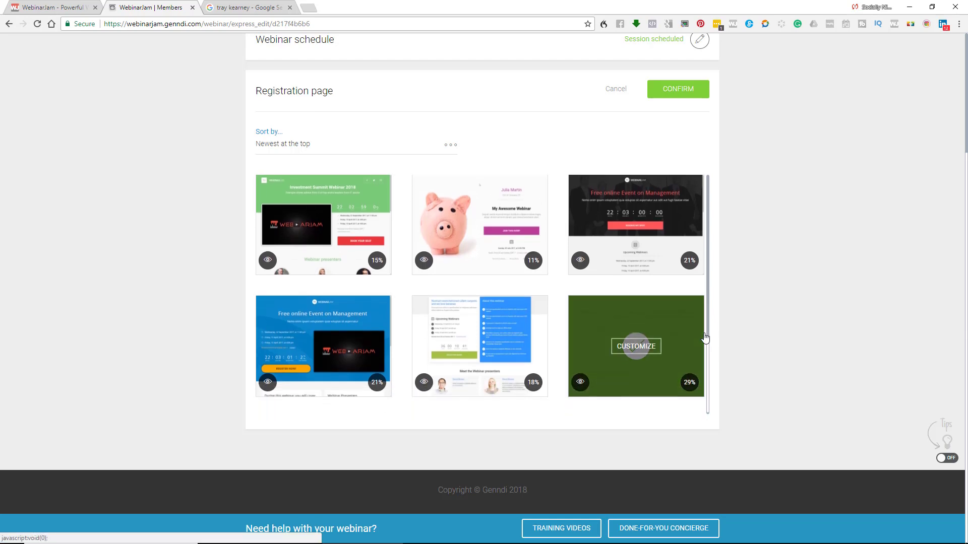
scroll(705, 335, up, 3)
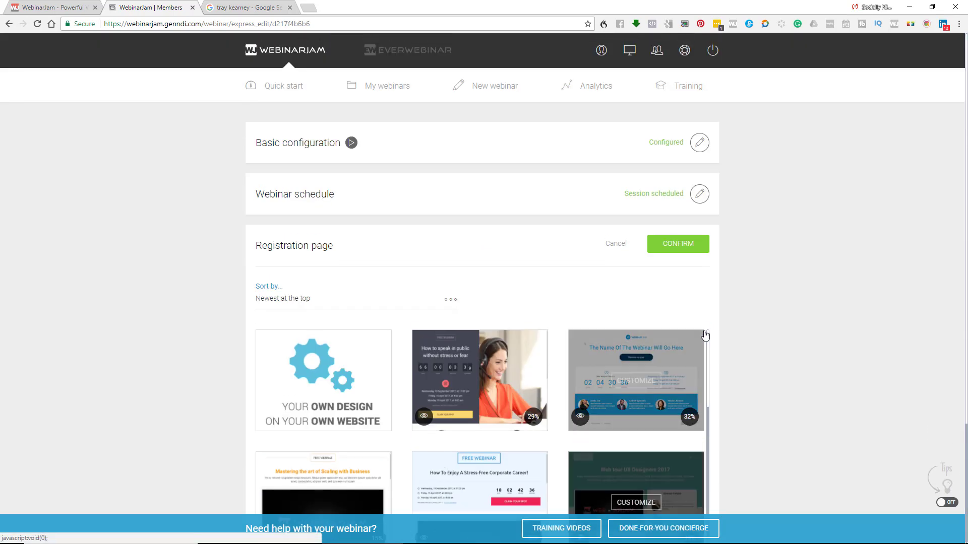
- Customize the blue-banner Template 16, save and exit the builder, and confirm it
click(665, 377)
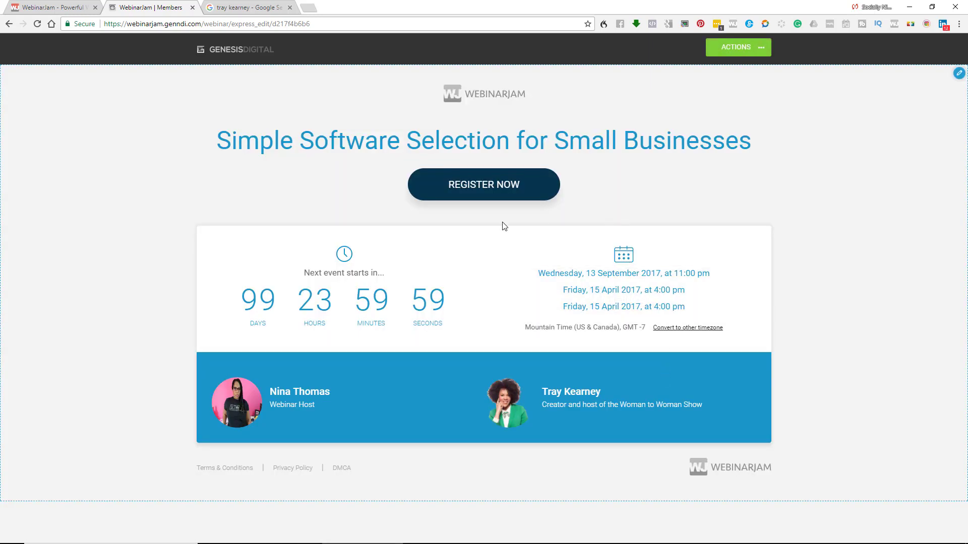
mouse_move(743, 91)
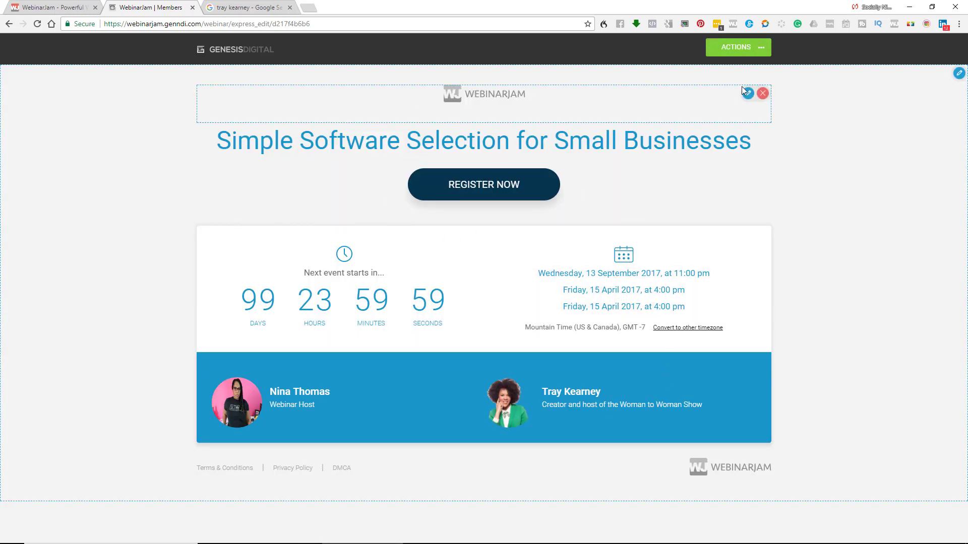
click(760, 47)
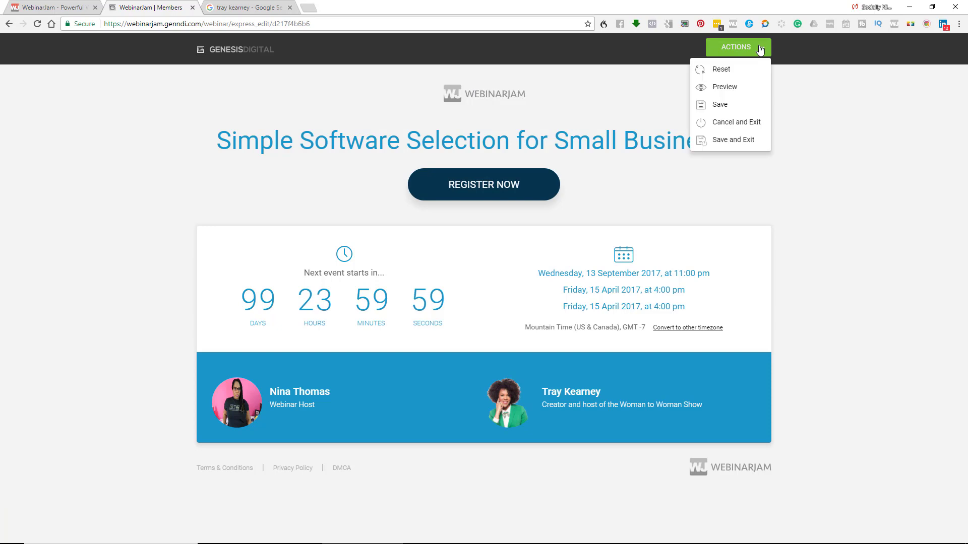
click(732, 141)
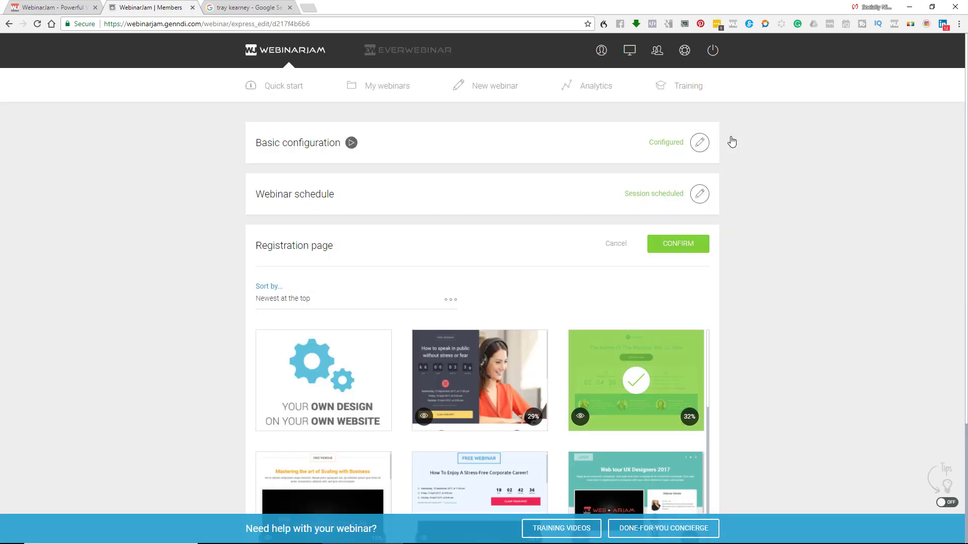
scroll(731, 171, down, 3)
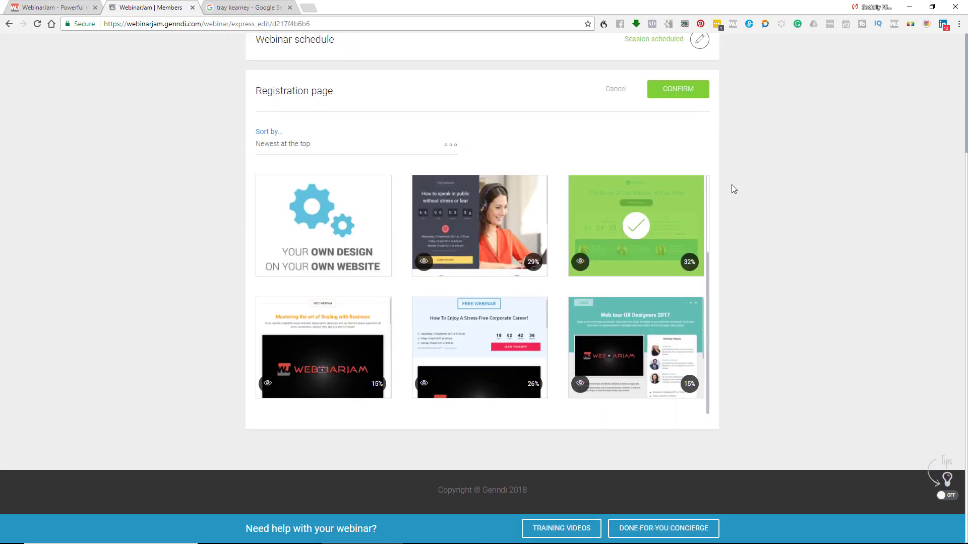
click(704, 93)
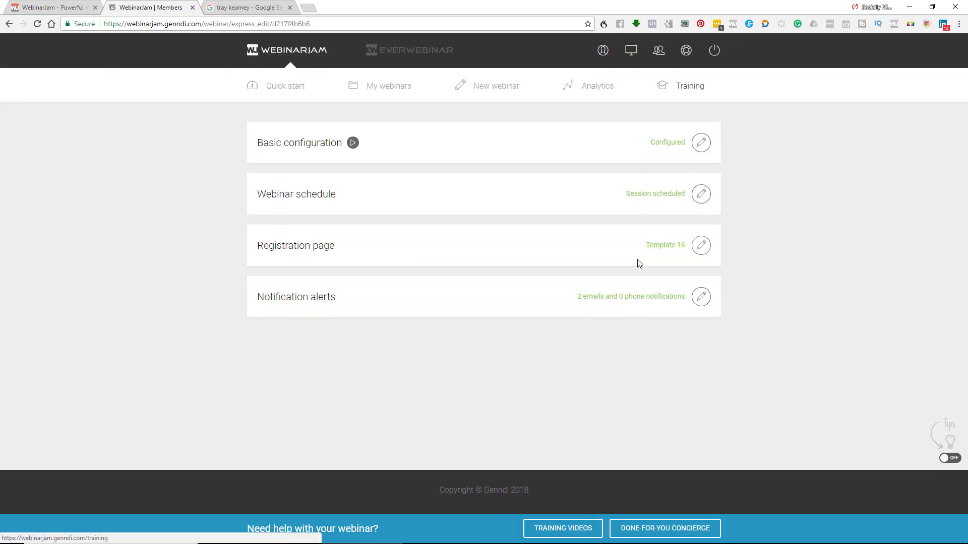
- Confirm the notification alerts, finish the webinar, and advance through the slides to the dashboard
click(702, 297)
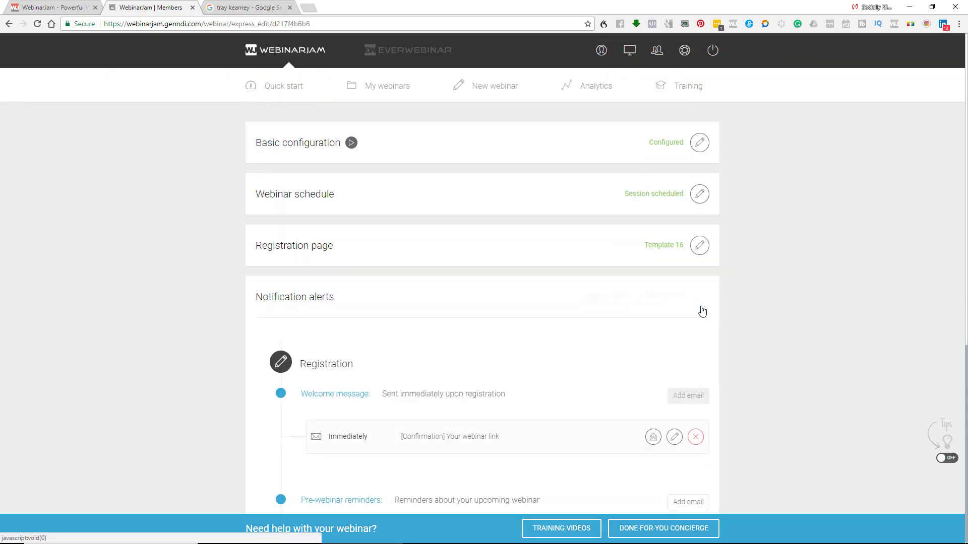
click(688, 297)
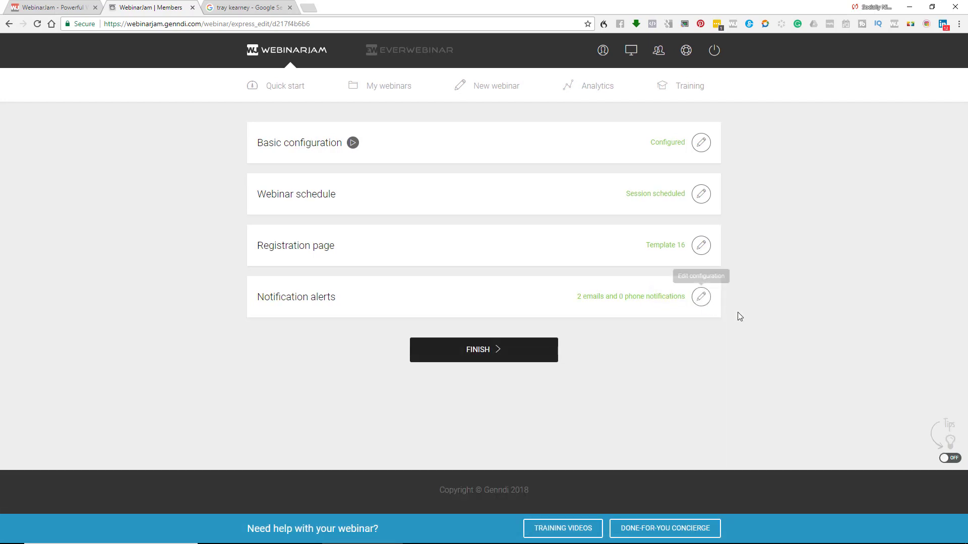
click(524, 348)
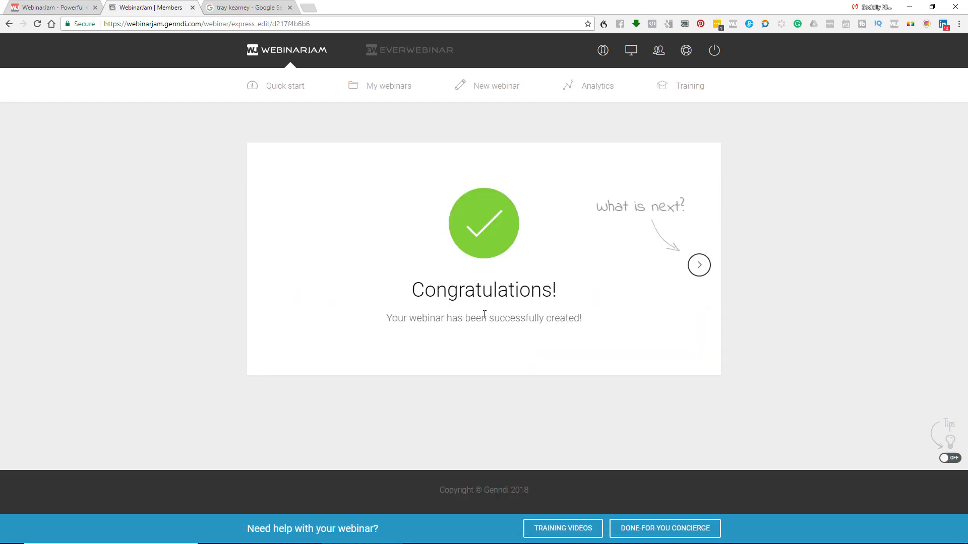
click(699, 265)
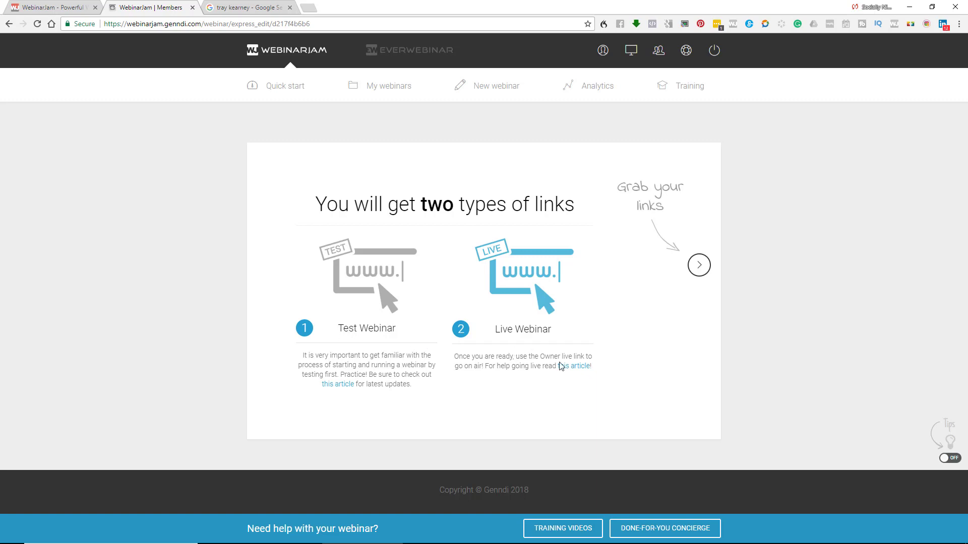
drag(557, 334, 489, 335)
click(697, 271)
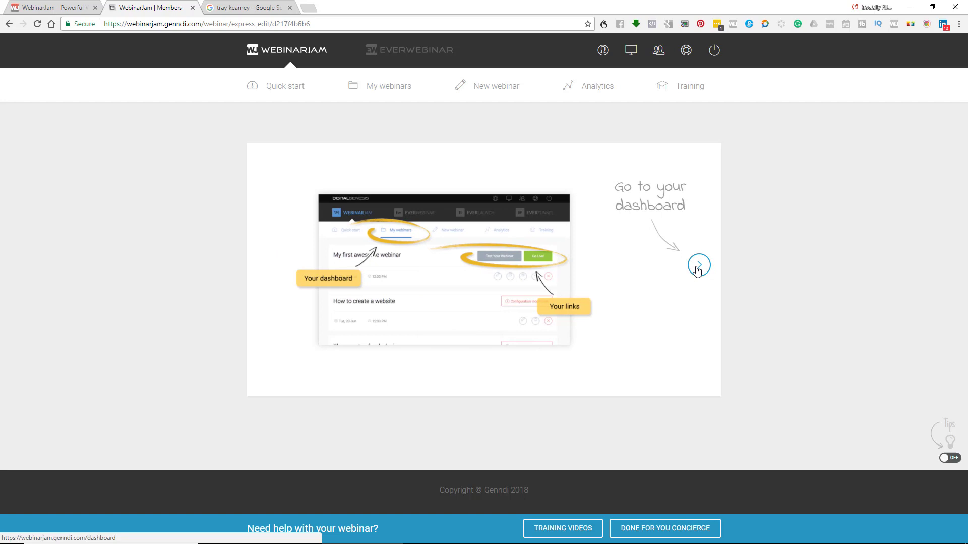
click(698, 266)
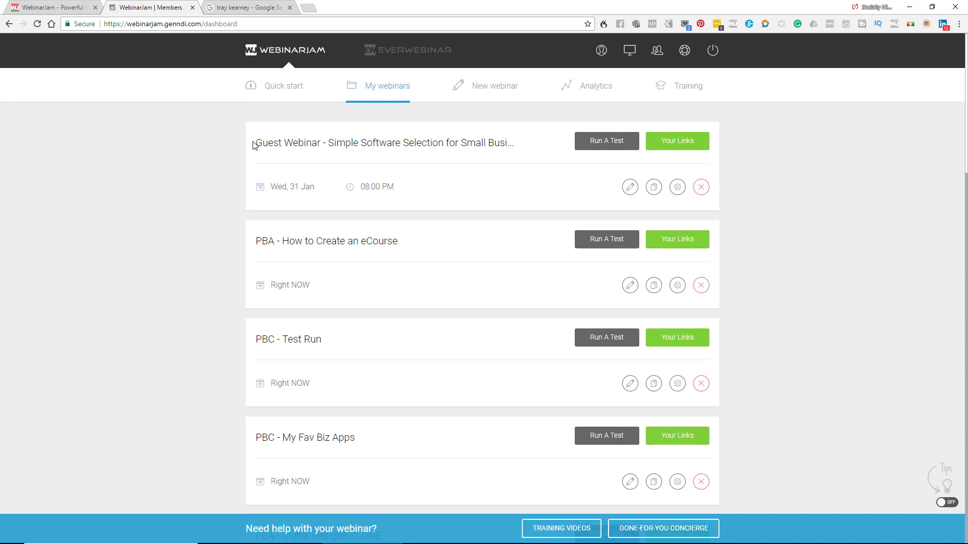
- Highlight the Guest Webinar's title at the top of the My webinars list
drag(253, 145, 524, 162)
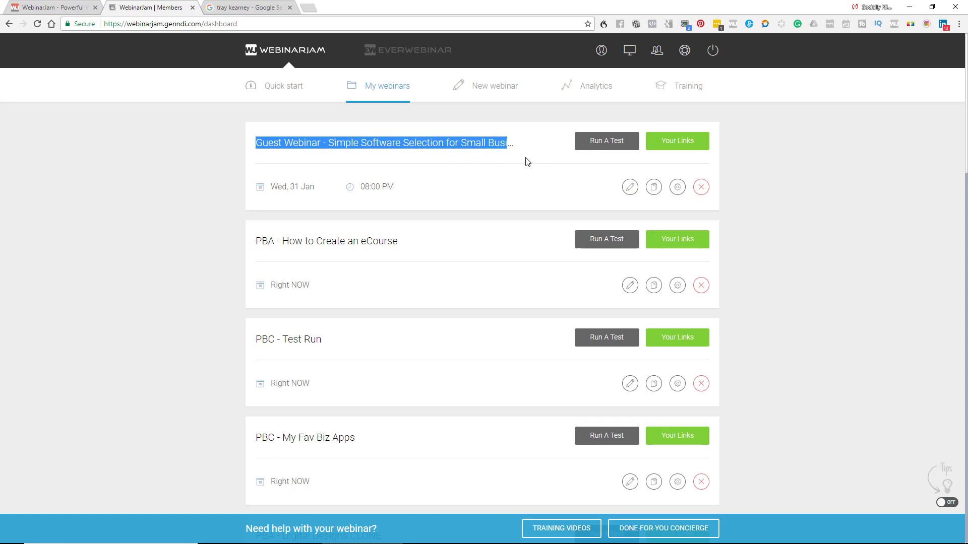
- Open the Guest Webinar's Your Links window and copy the registration page URL
click(696, 152)
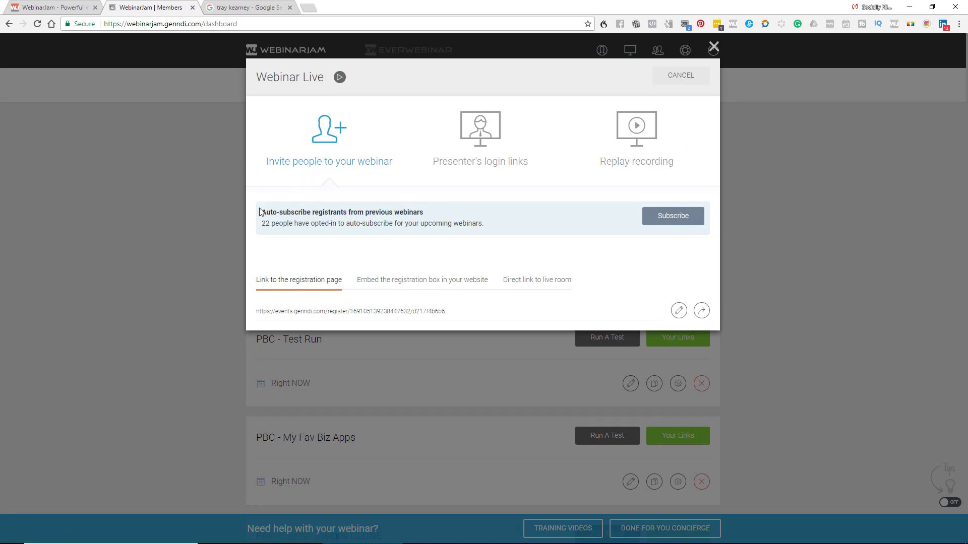
drag(260, 211, 485, 225)
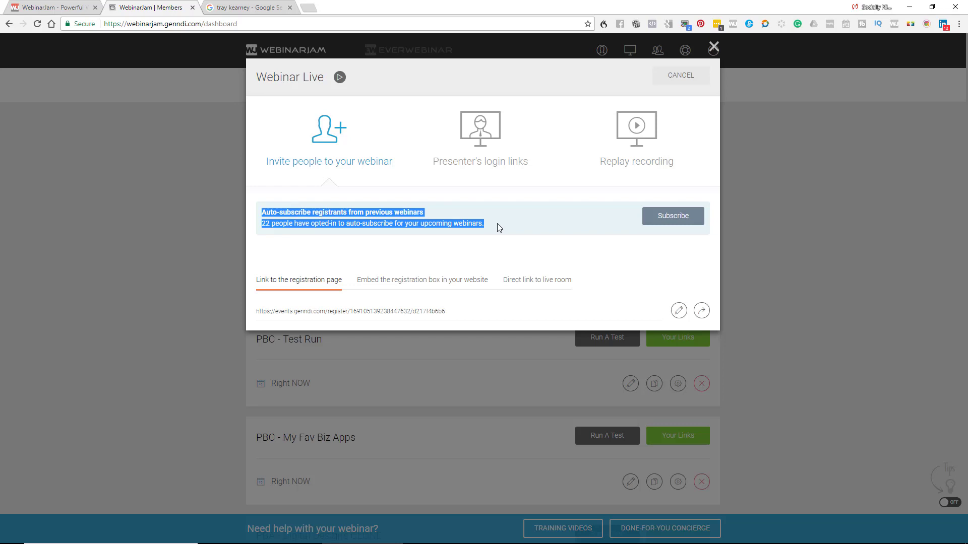
click(497, 224)
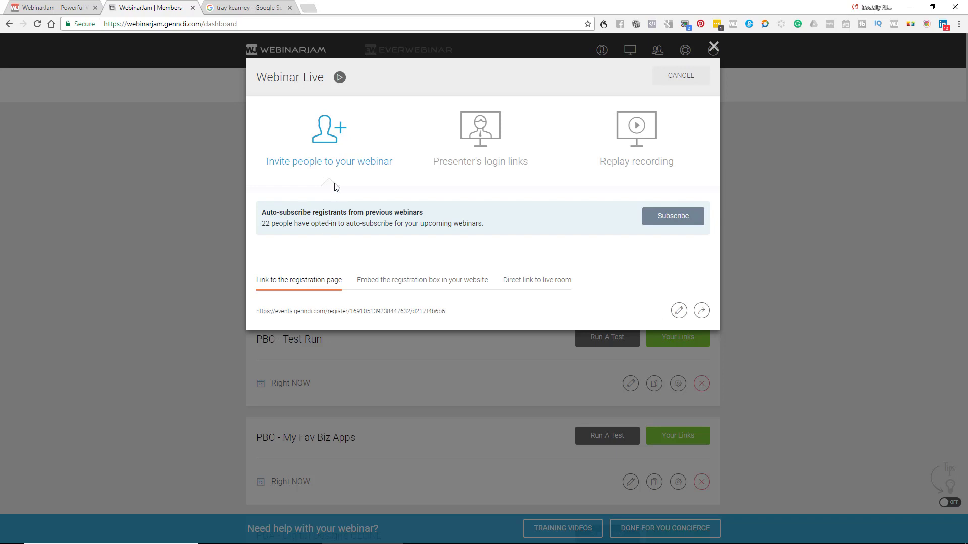
drag(468, 319, 254, 309)
right_click(270, 310)
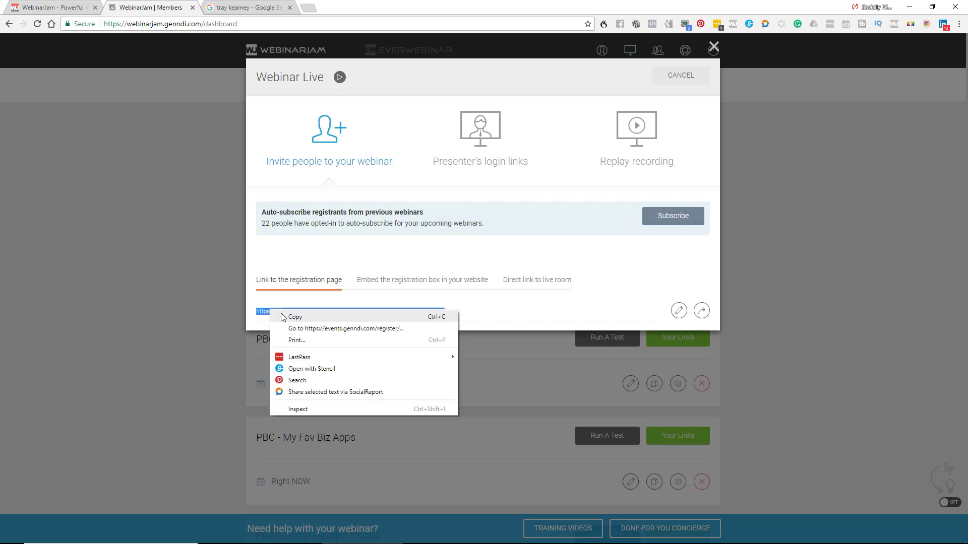
click(285, 315)
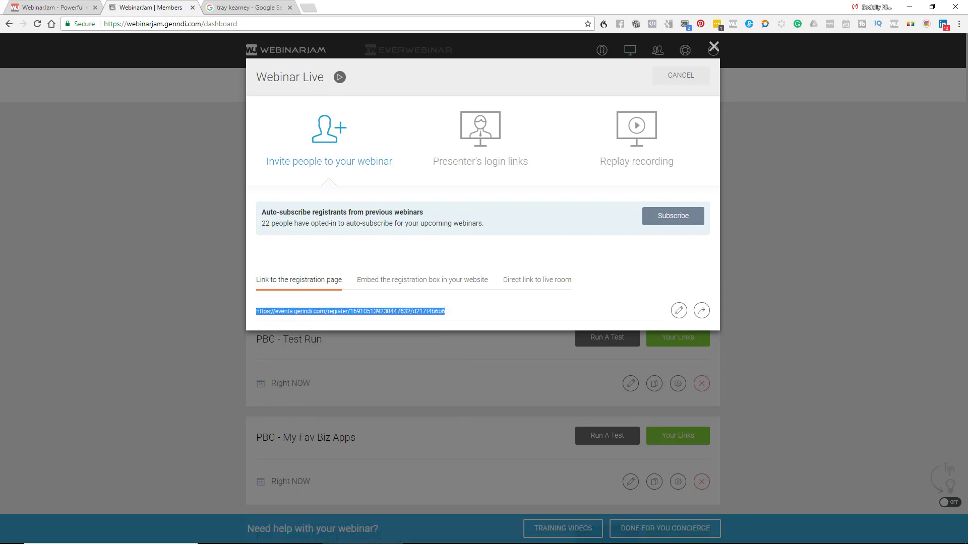
- Copy the registration box embed code, then select the direct live-room link URL
click(432, 286)
drag(631, 339, 238, 313)
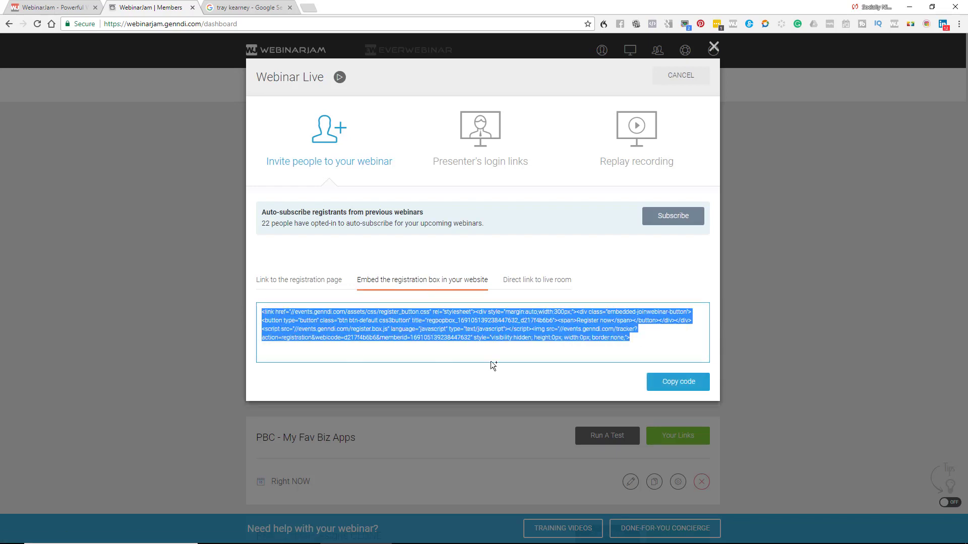
right_click(520, 337)
click(545, 344)
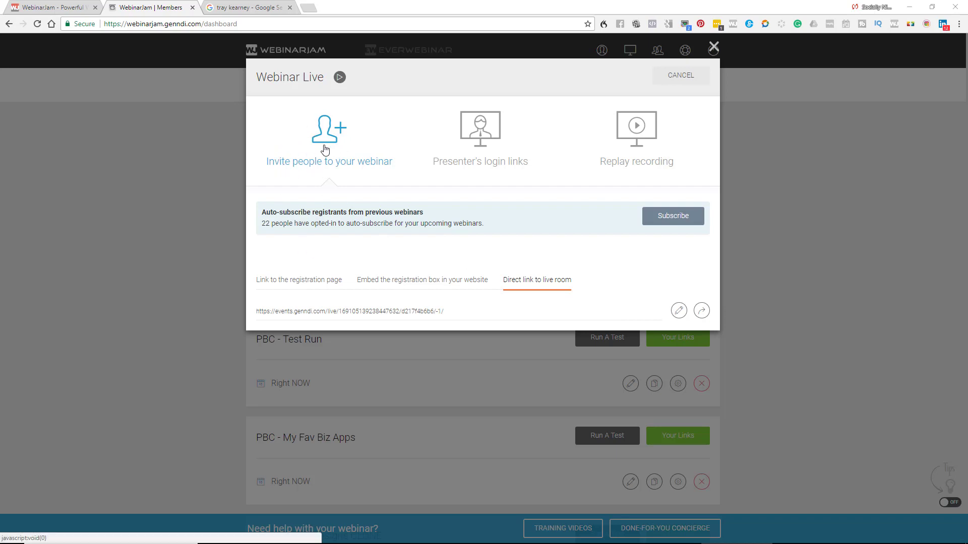
drag(504, 282, 550, 292)
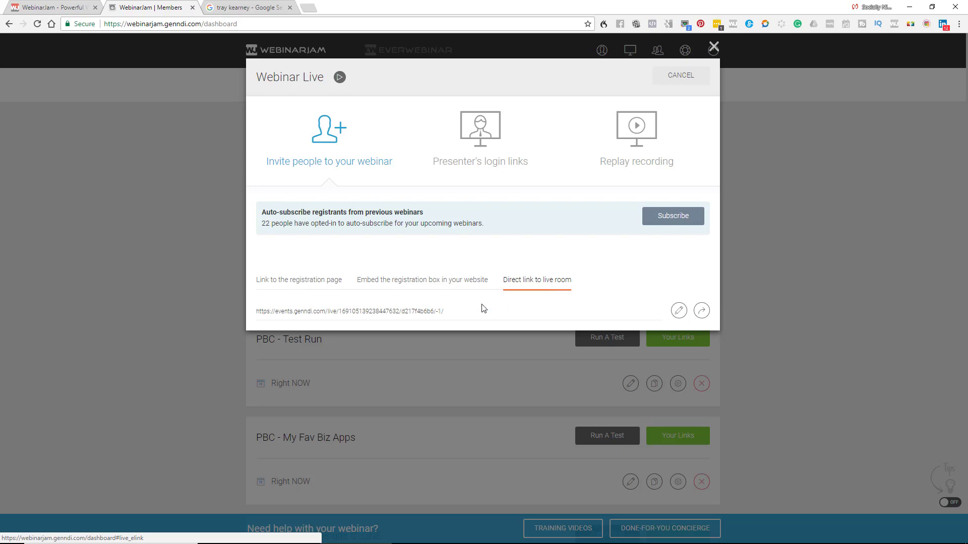
drag(373, 317, 250, 306)
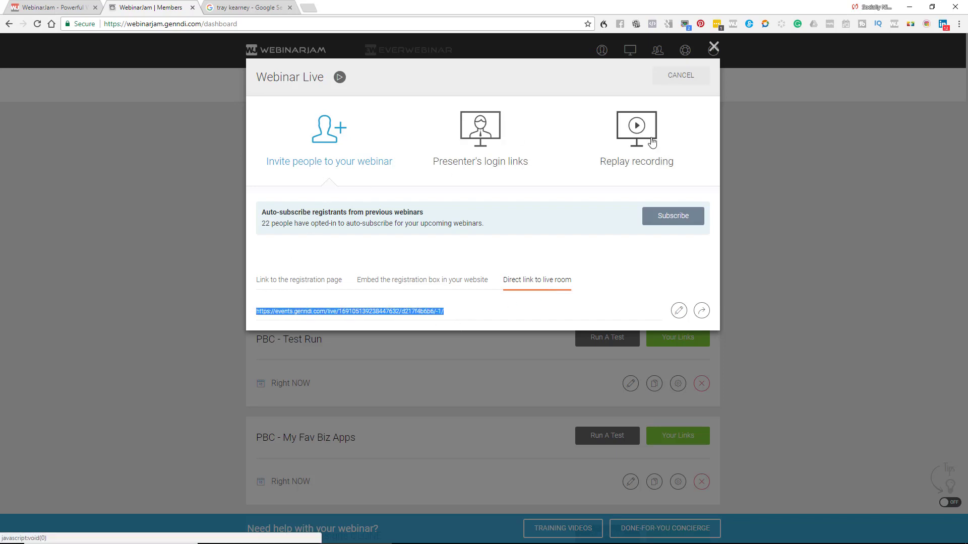
- Review the first presenter's control center and live-room links, then email the guest presenter's live-room link
click(485, 131)
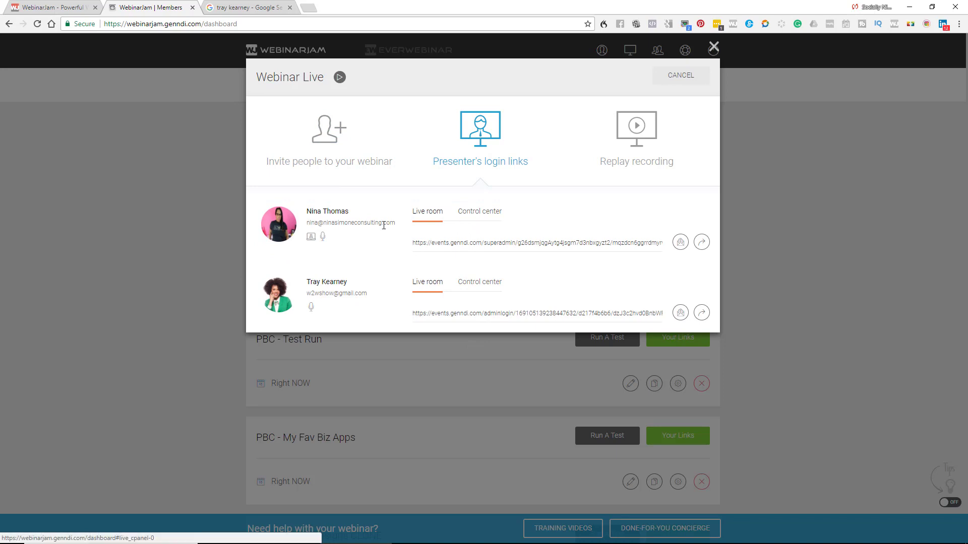
drag(491, 246, 694, 263)
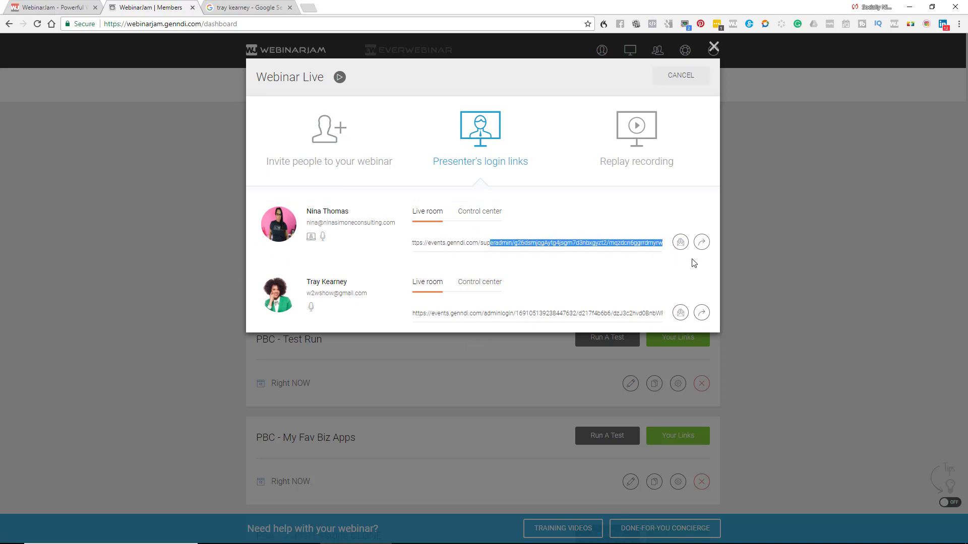
click(472, 213)
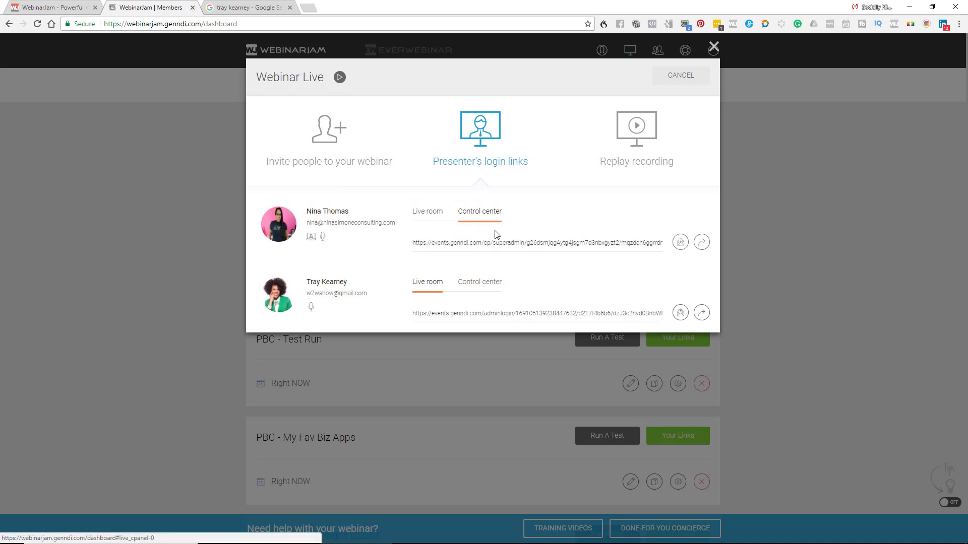
click(426, 214)
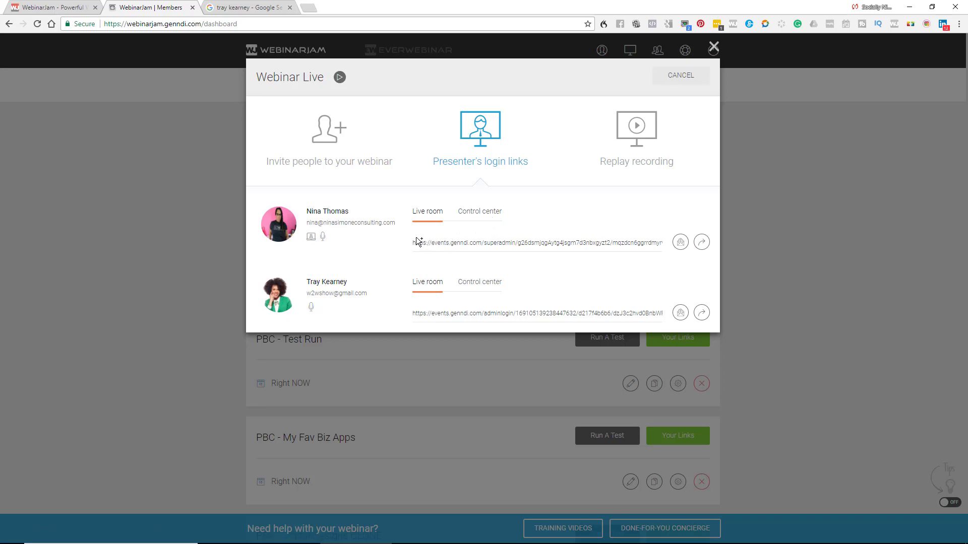
drag(413, 244, 697, 262)
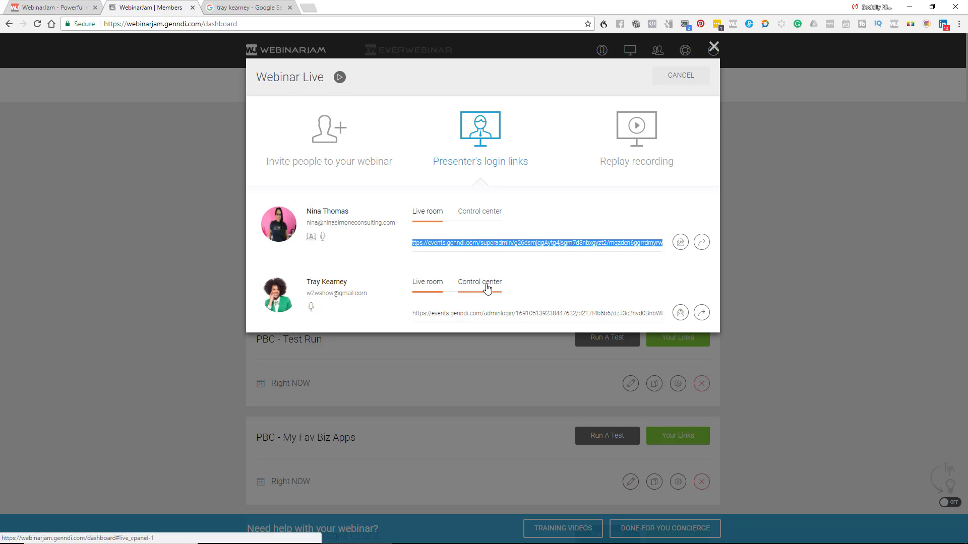
click(415, 312)
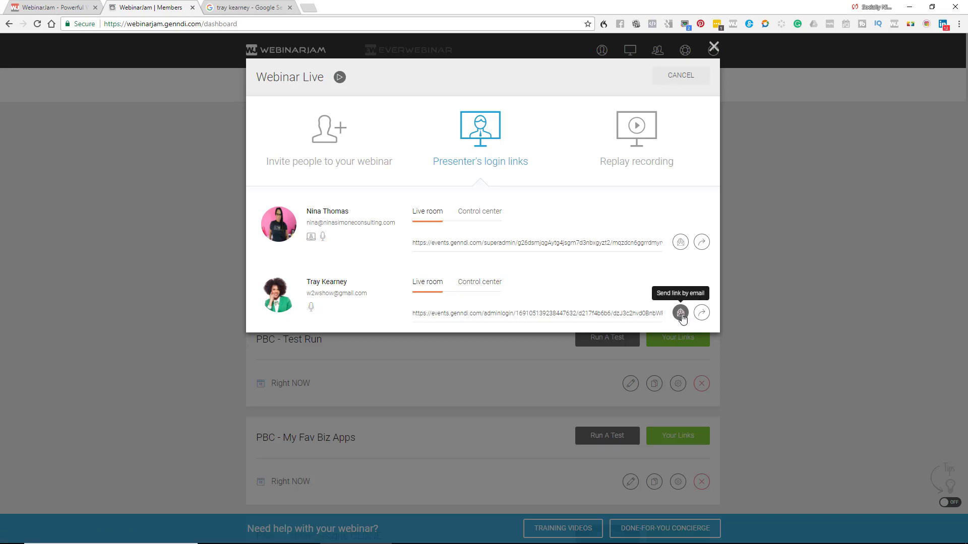
click(681, 314)
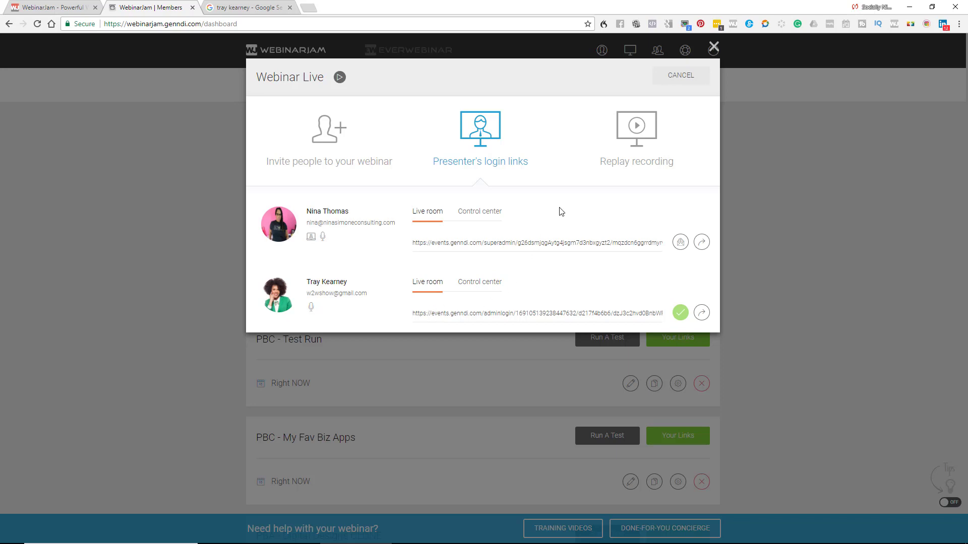
- Show the replay recording link for the Wed 31 Jan, 08:00 PM session
click(655, 172)
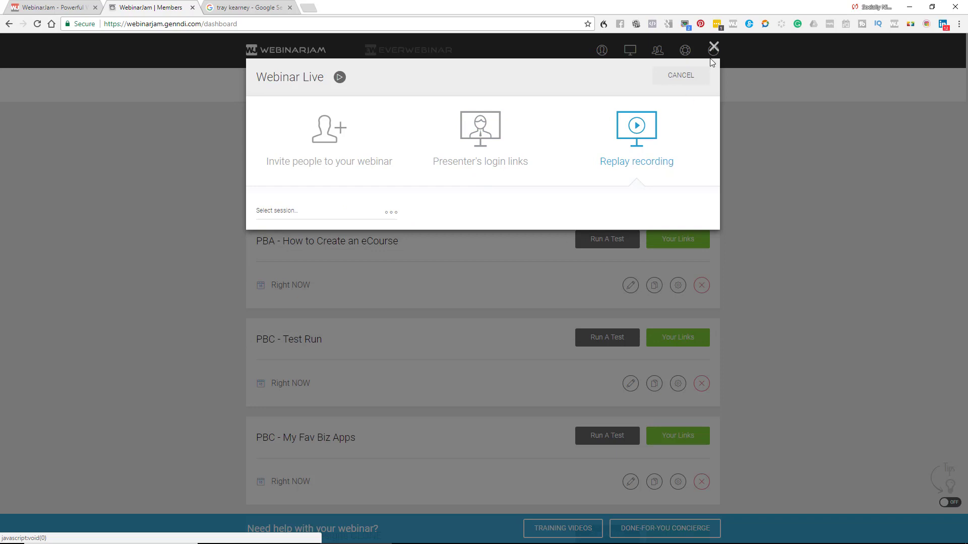
click(361, 215)
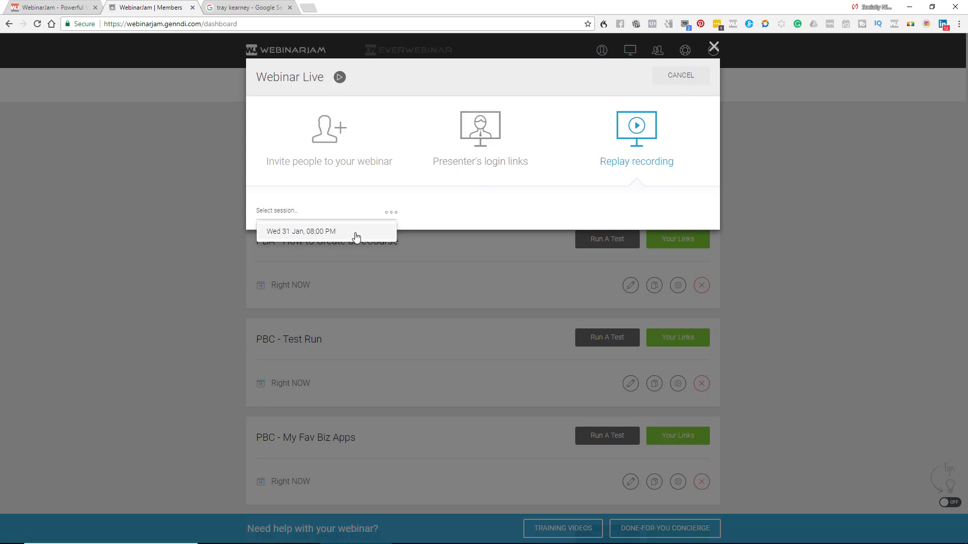
click(356, 235)
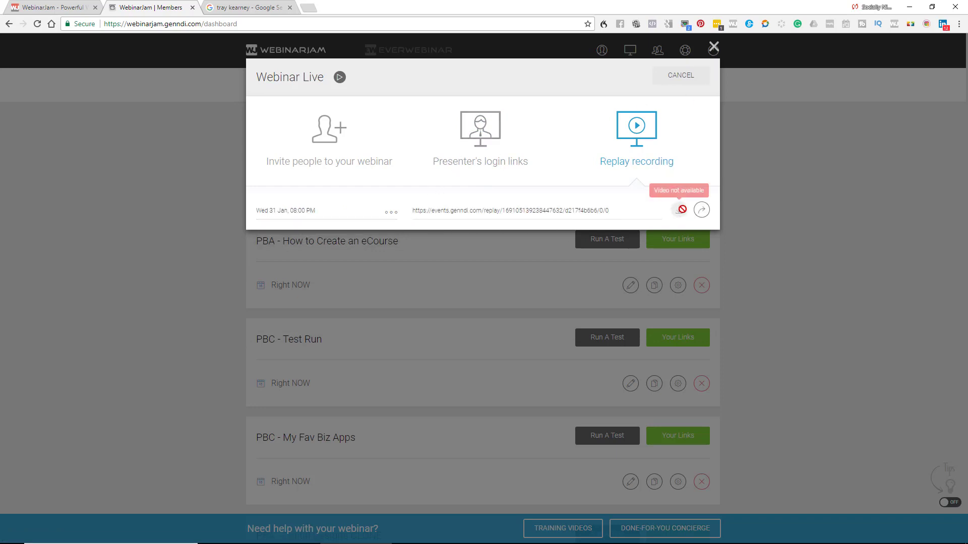